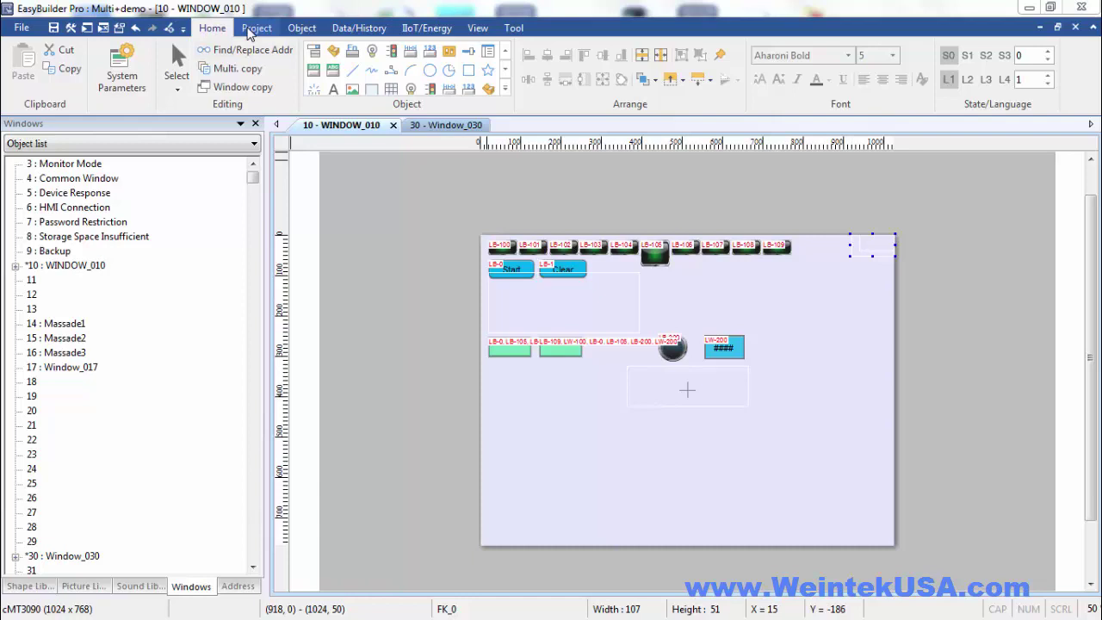
Review the existing Action macro's code in the macro list, then close it.
click(255, 28)
click(614, 76)
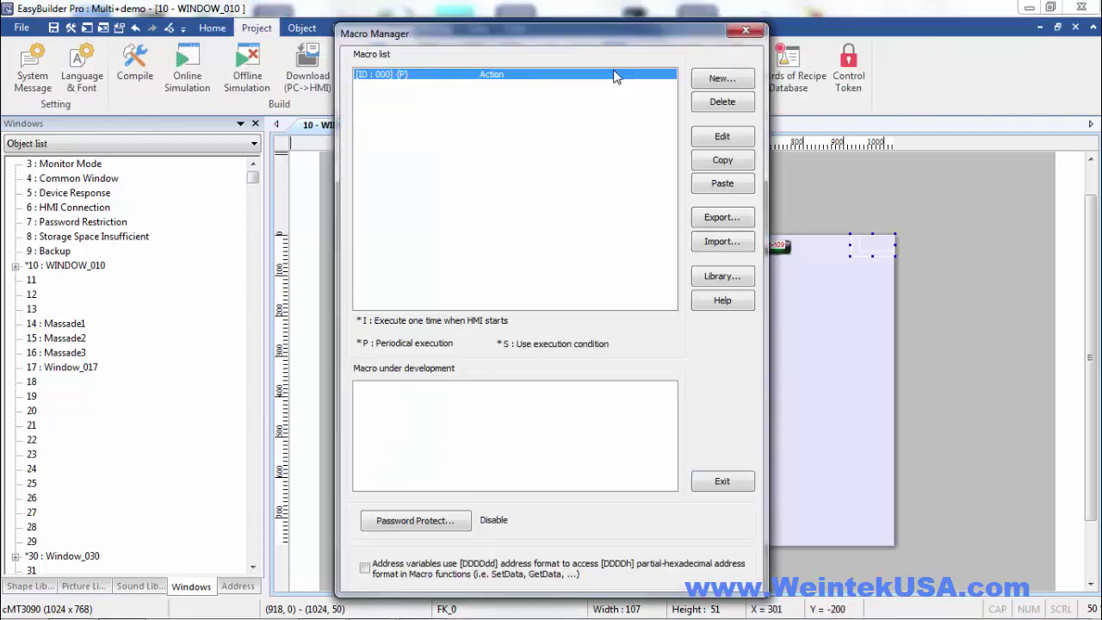
double_click(612, 77)
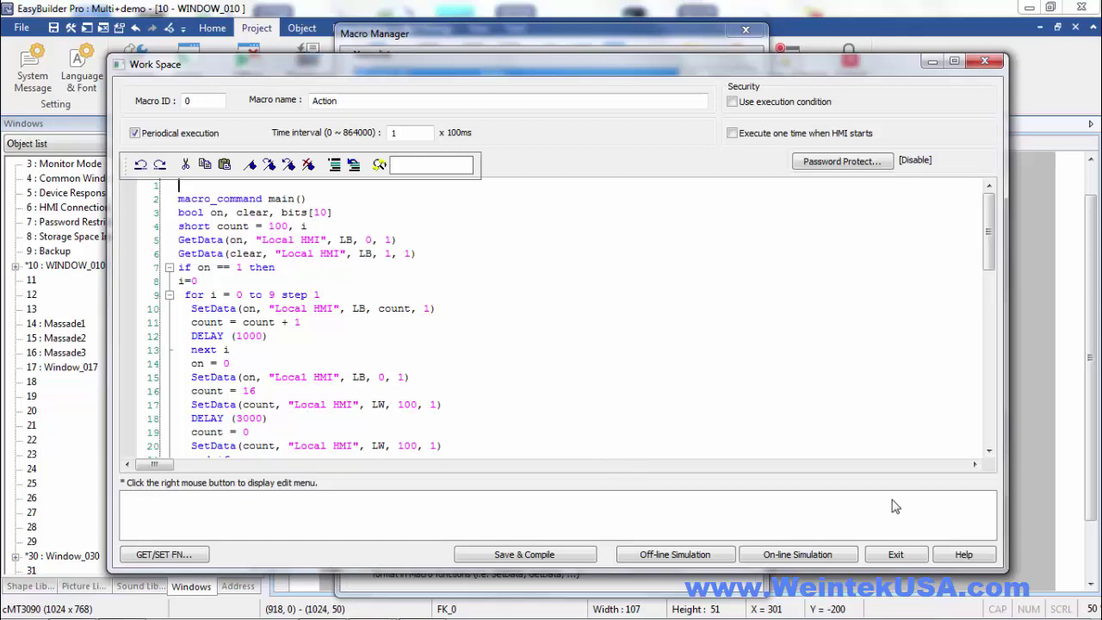
click(895, 555)
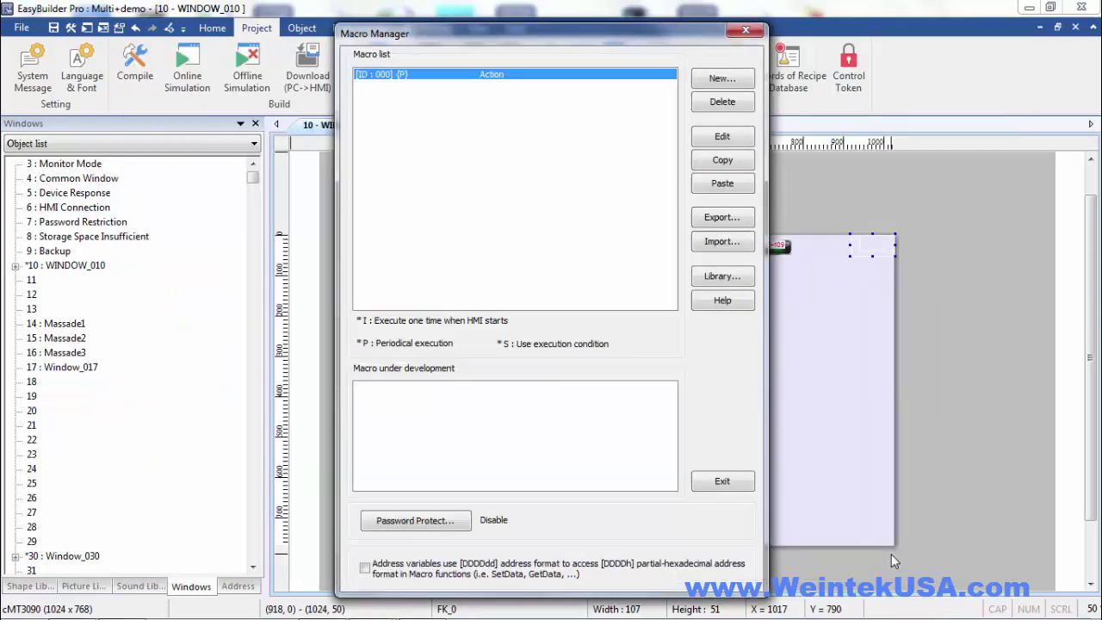
click(1007, 482)
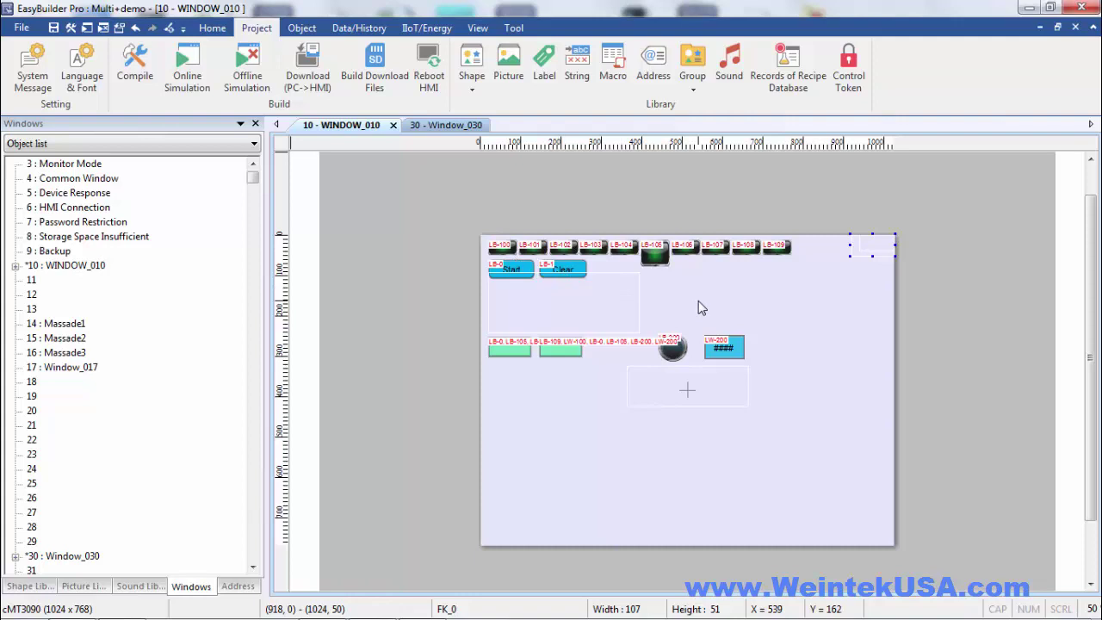
Start a new Combo Button and look over the Down action types without adding one.
click(302, 28)
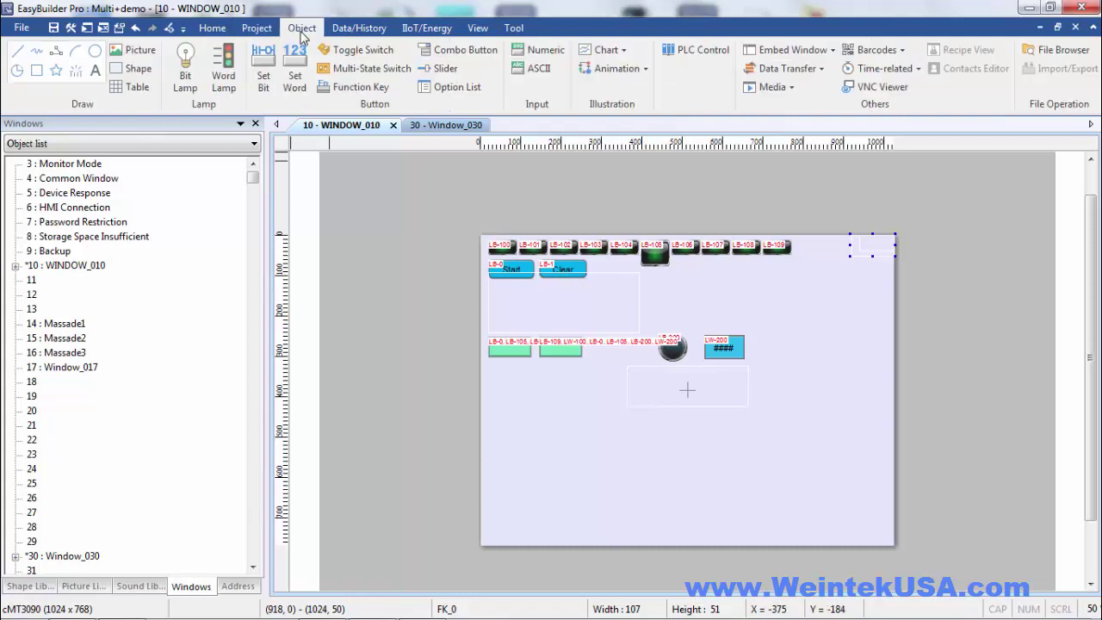
click(461, 52)
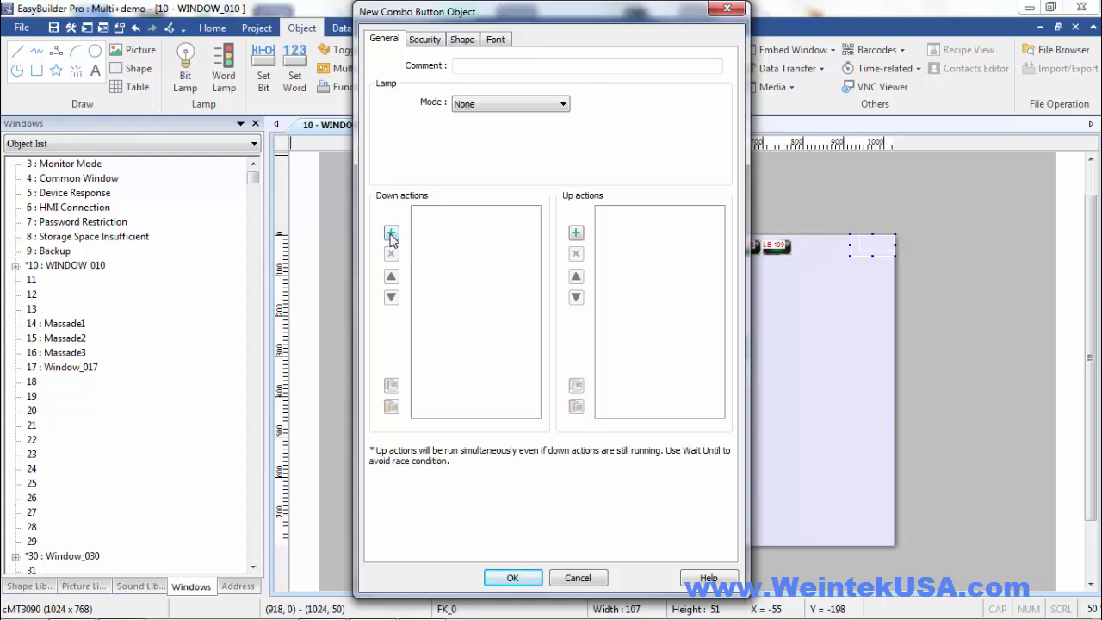
click(391, 234)
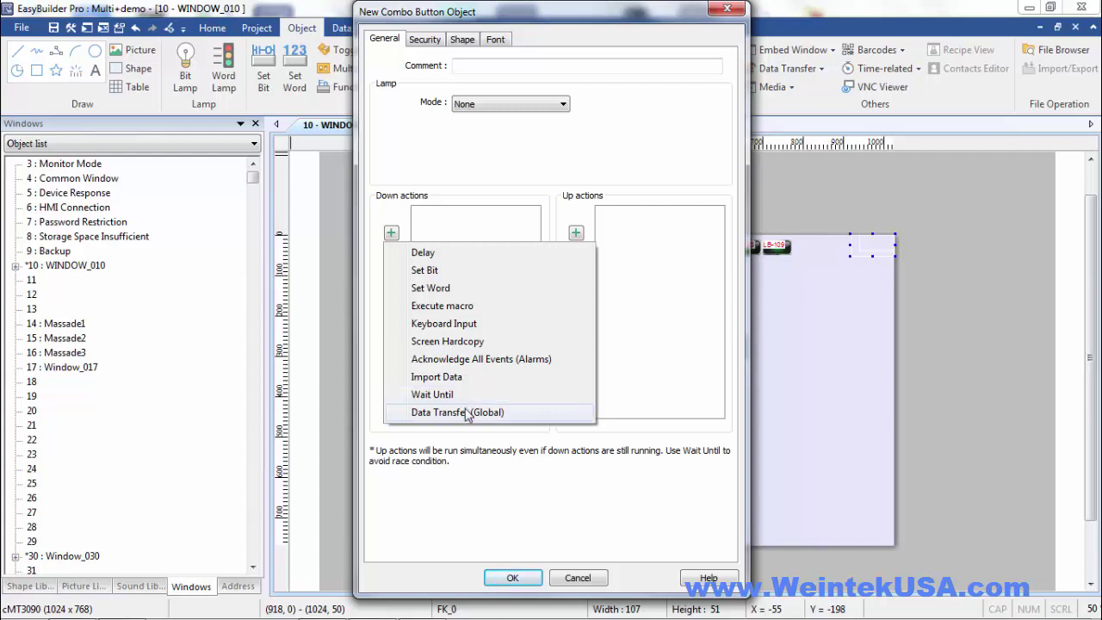
click(503, 158)
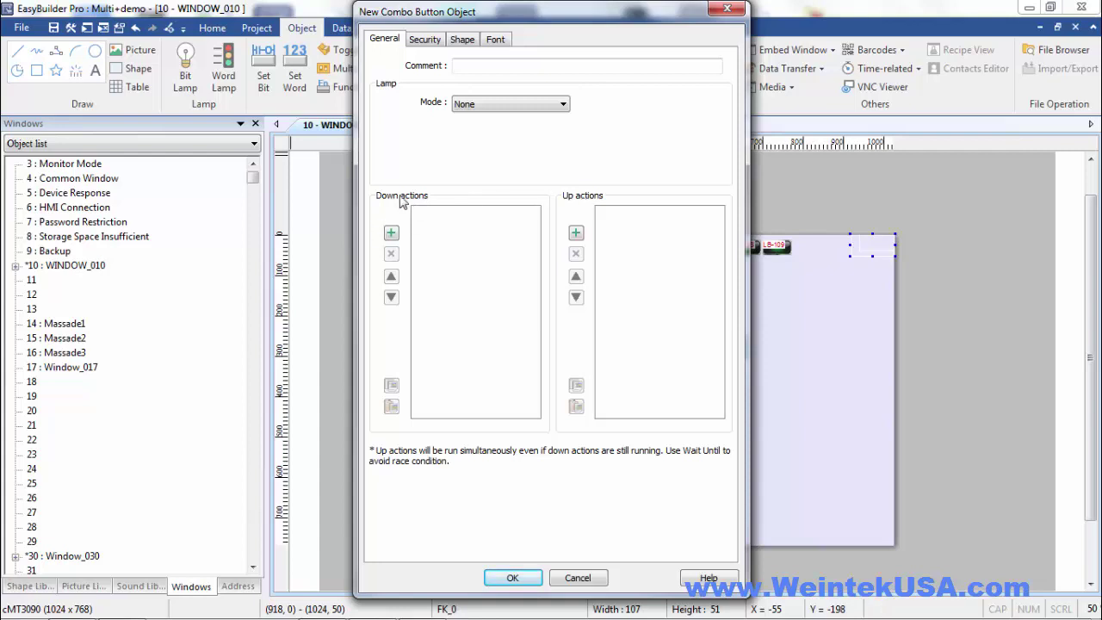
Look over the Up action types, then cancel the new combo button without adding anything.
click(575, 234)
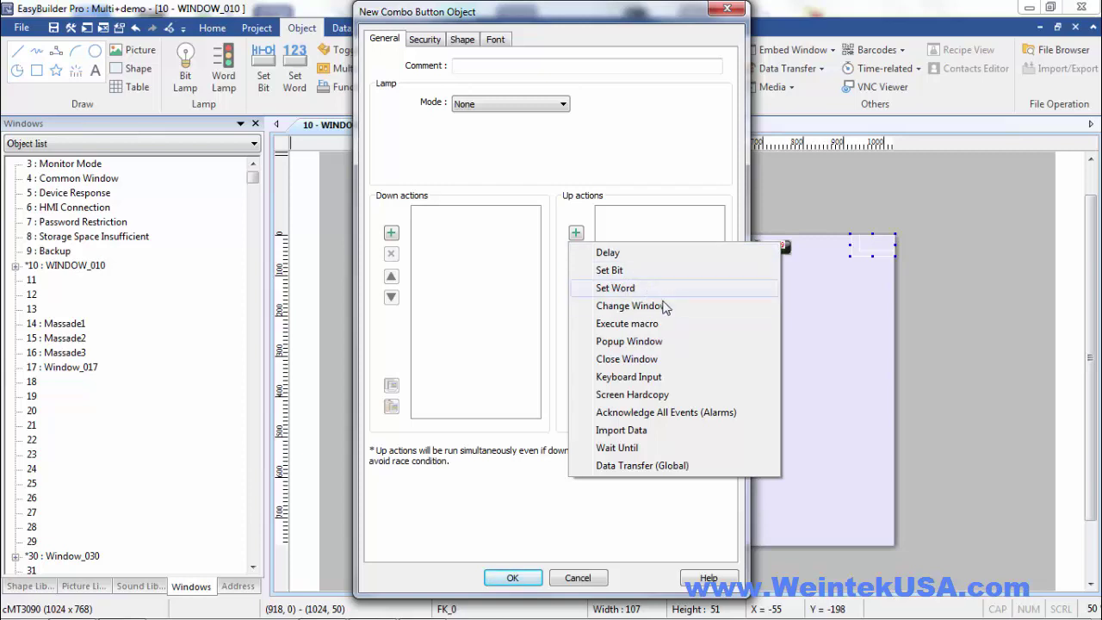
click(638, 226)
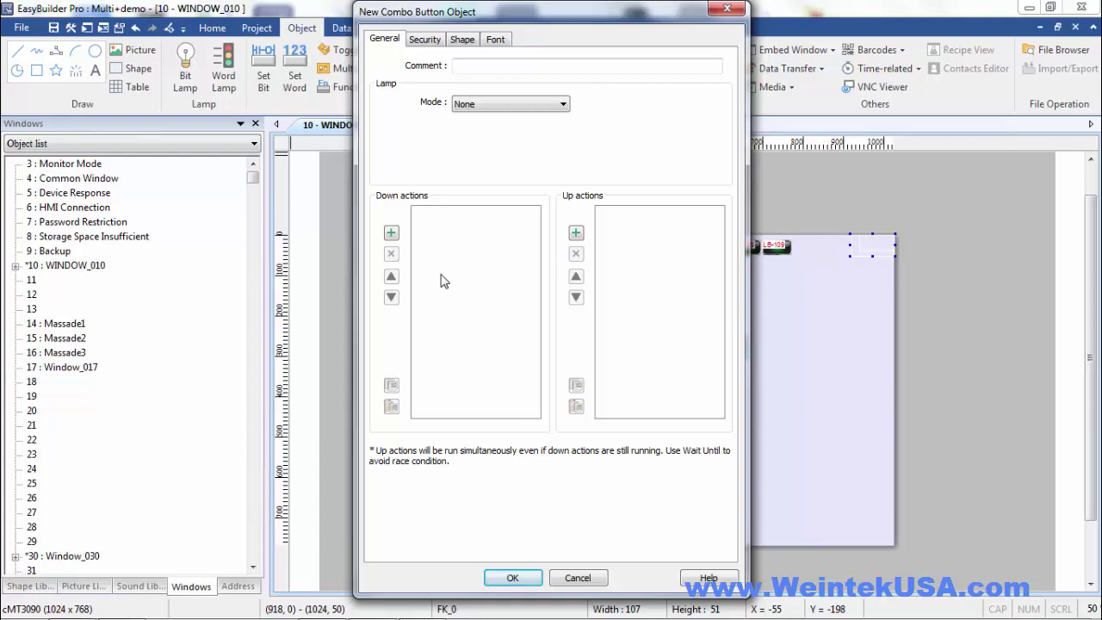
click(594, 579)
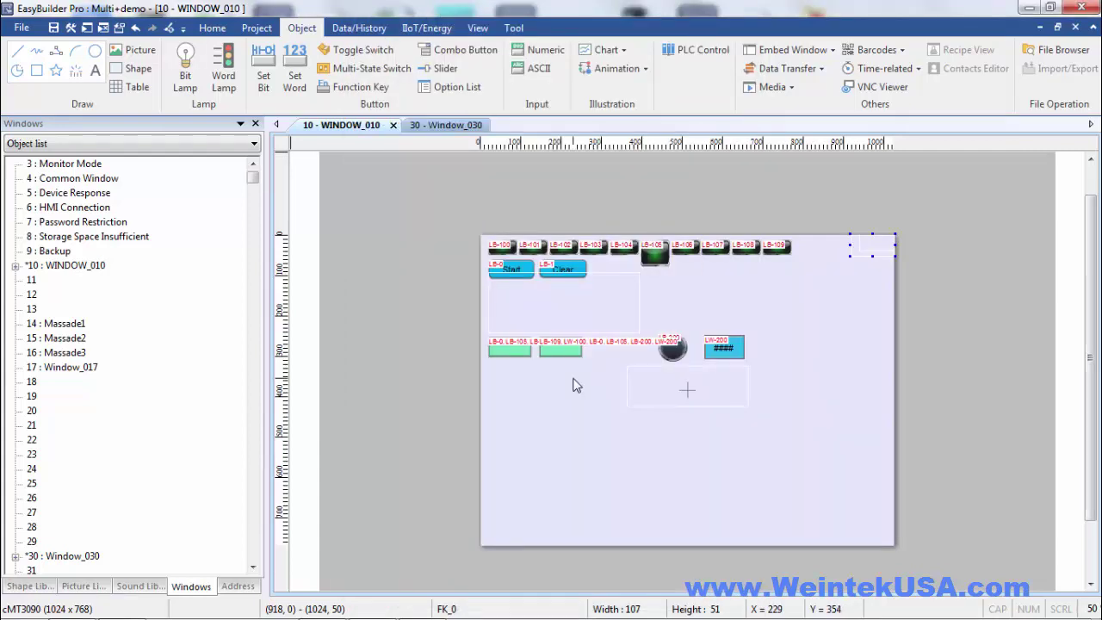
Open CB_0's properties and inspect its first Set Bit and Wait Until LB-105 actions.
click(519, 353)
double_click(520, 352)
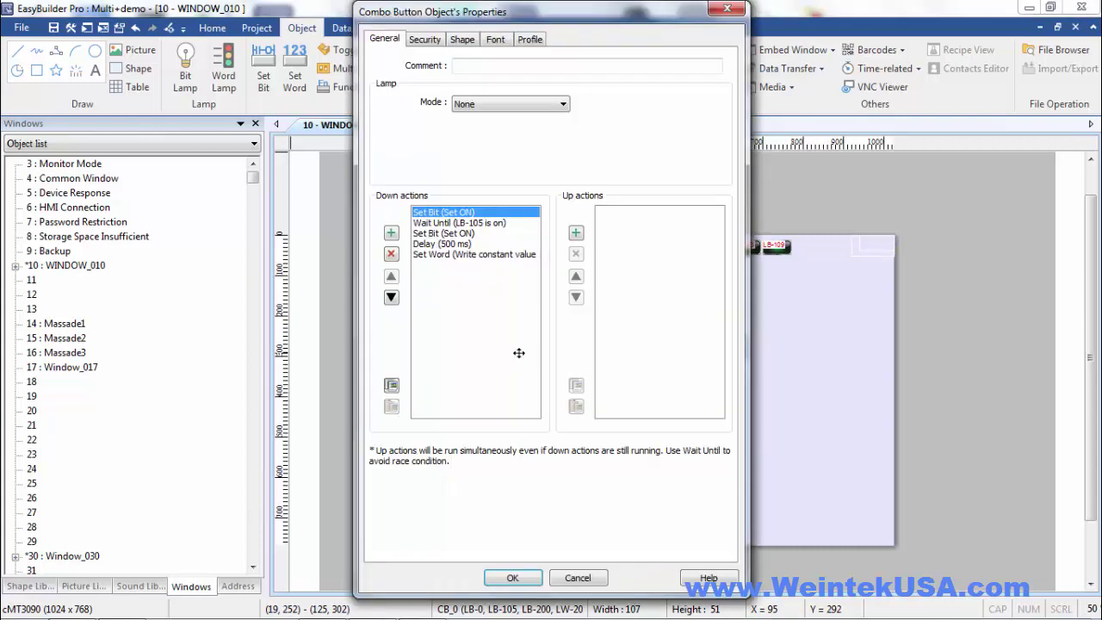
double_click(472, 215)
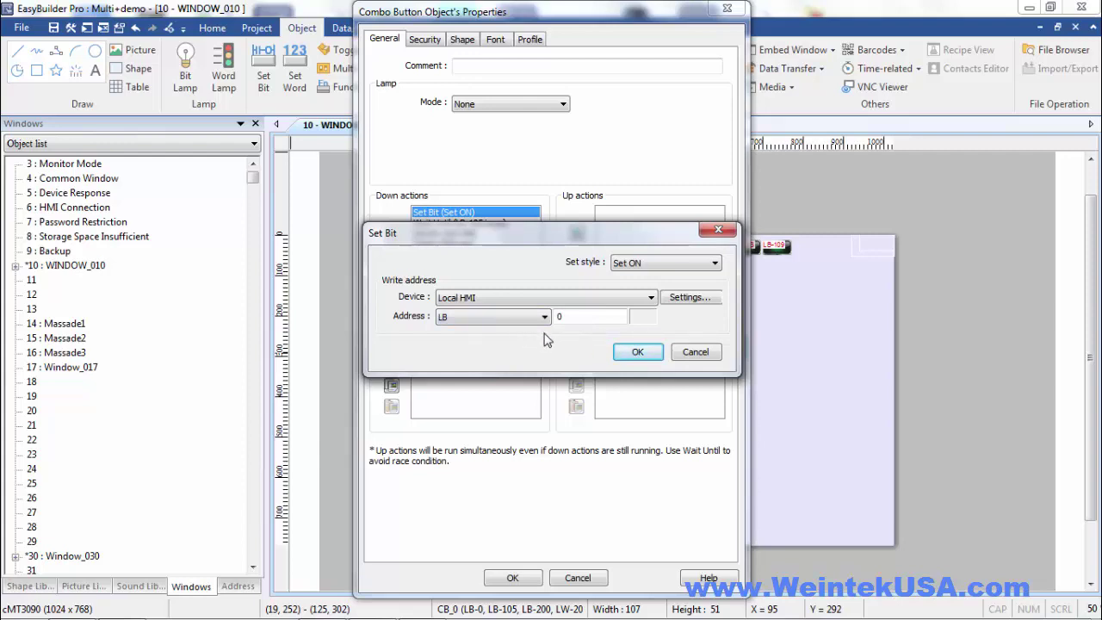
click(636, 353)
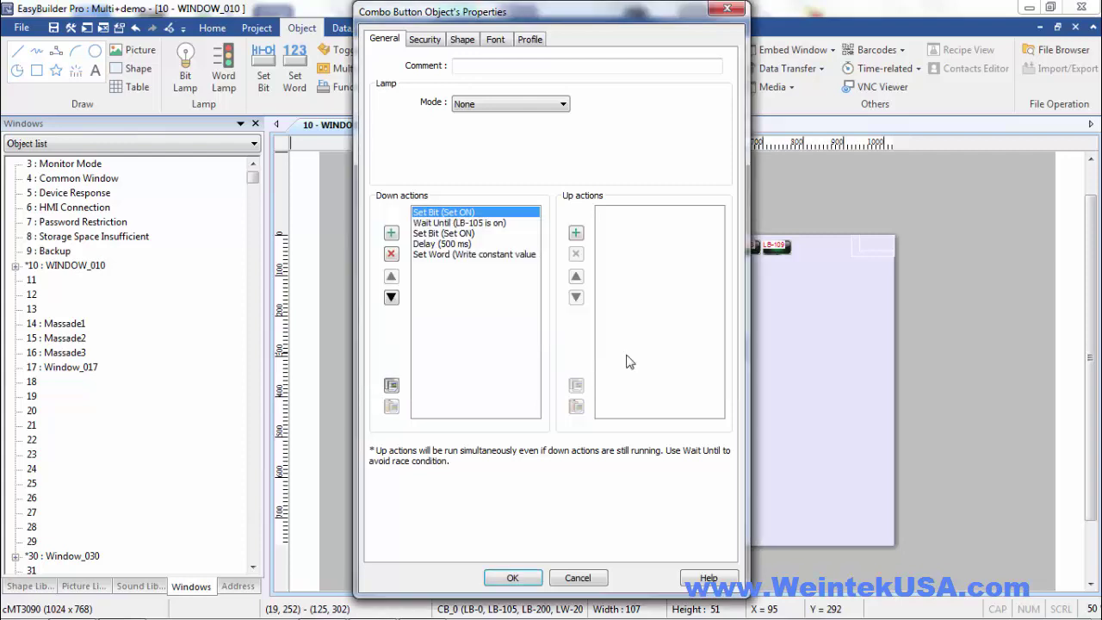
double_click(491, 226)
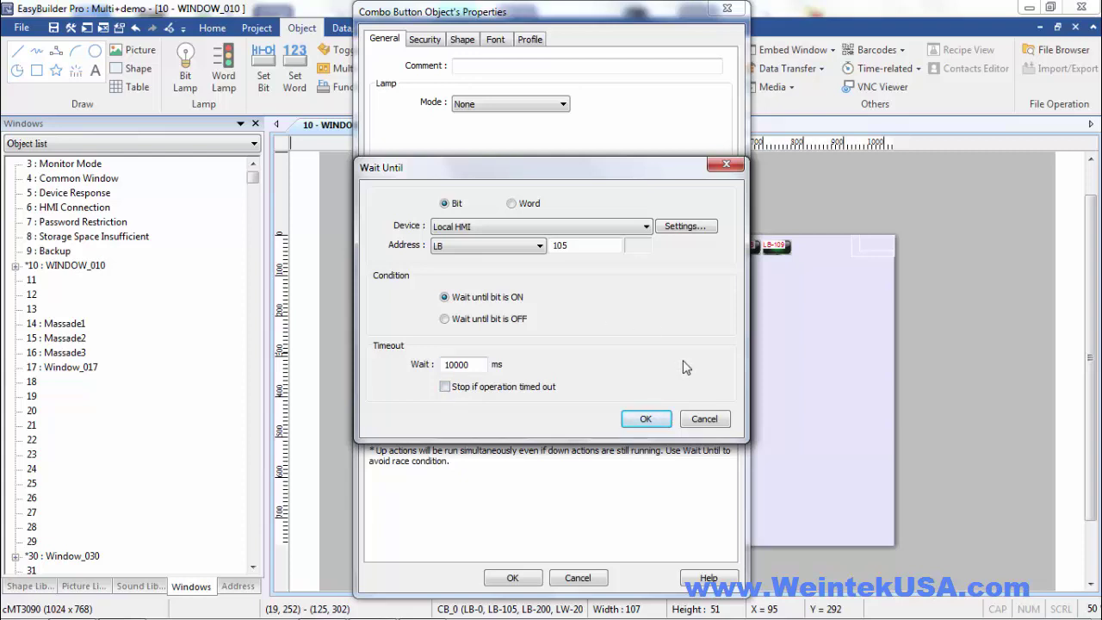
click(645, 420)
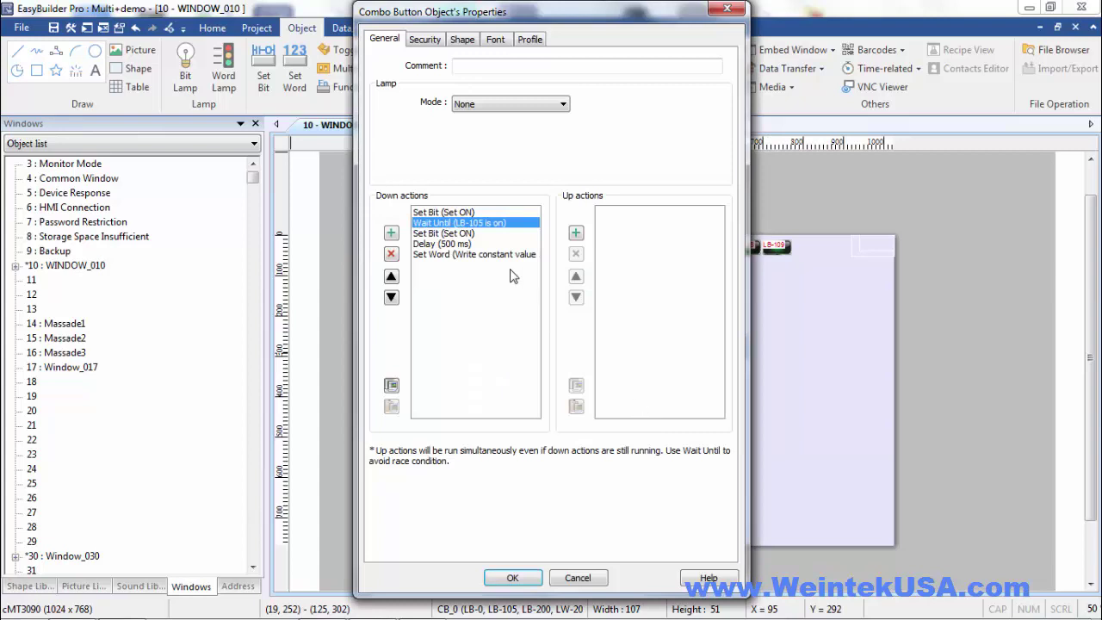
Inspect CB_0's second Set Bit action and its Set Word action writing 100 to LW-200.
click(467, 234)
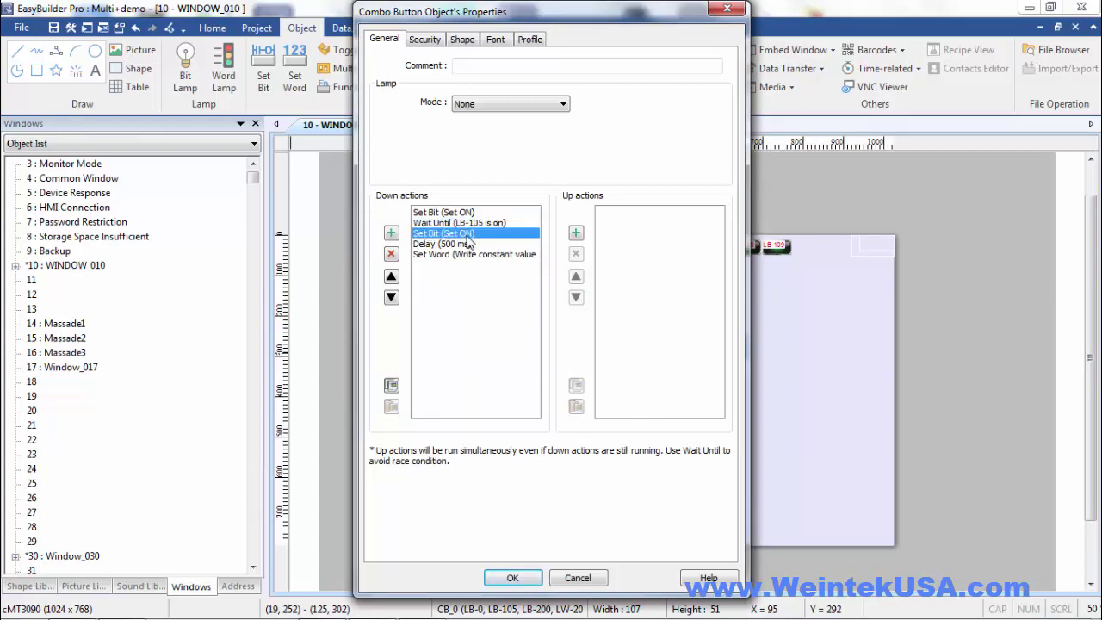
double_click(467, 236)
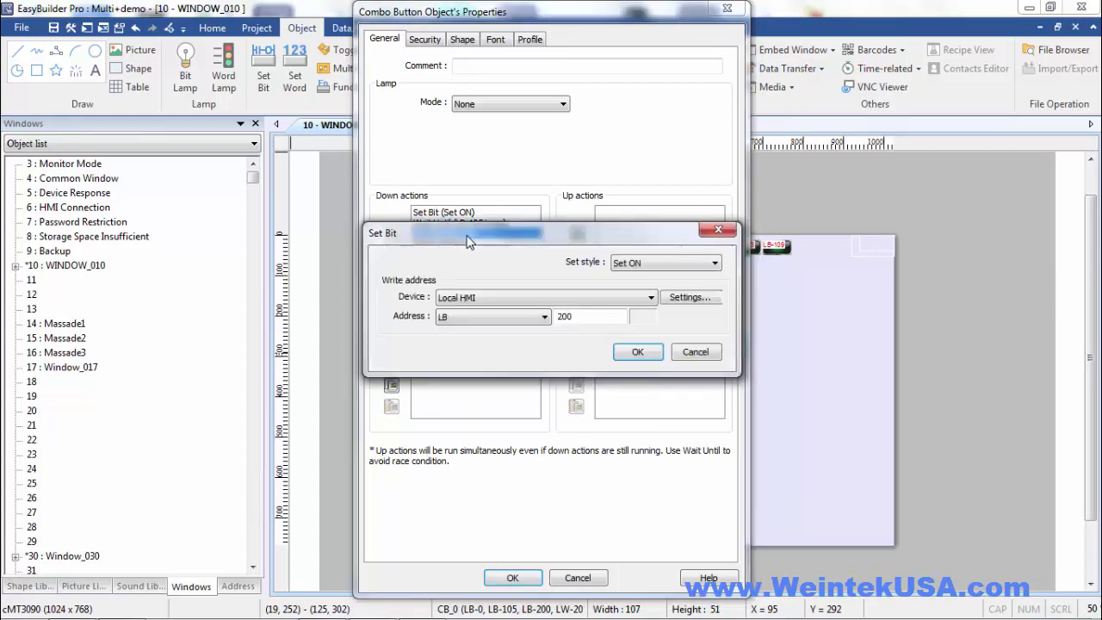
click(635, 352)
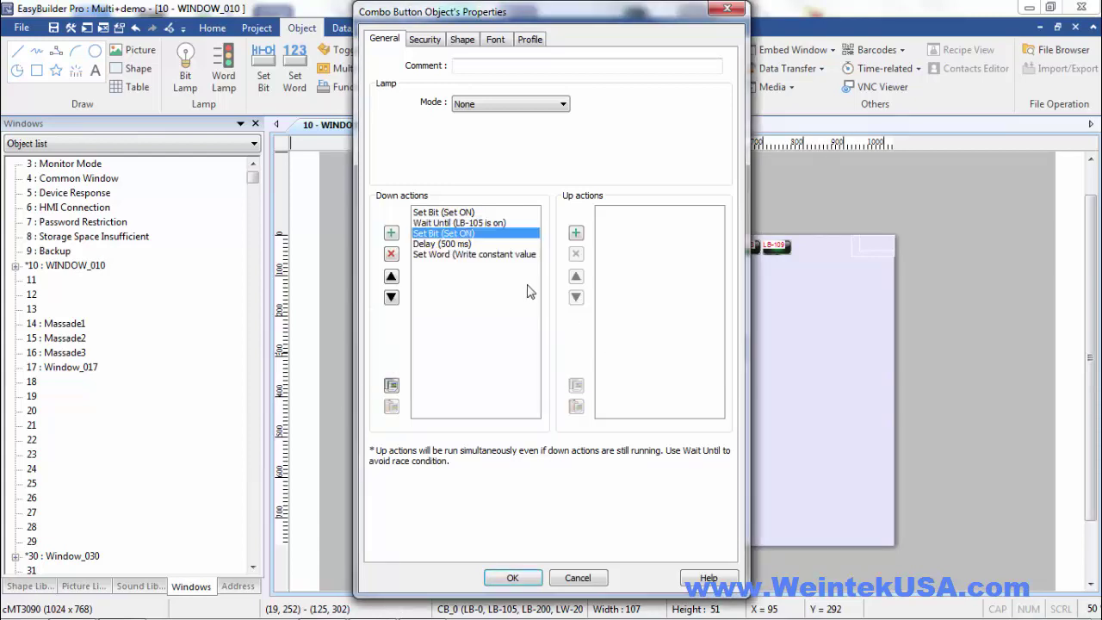
click(463, 246)
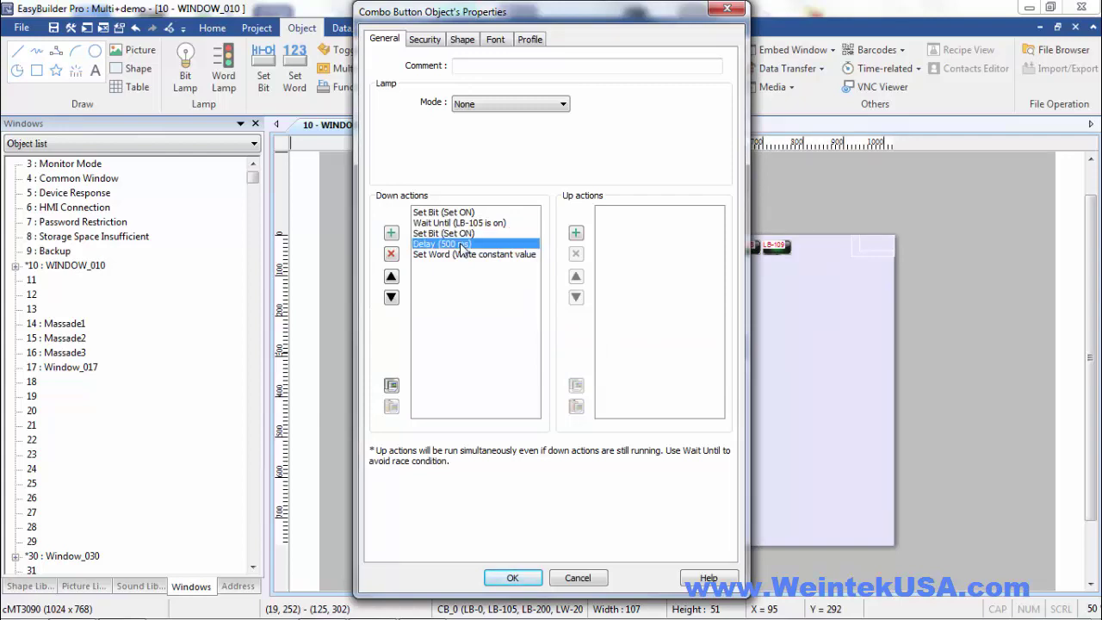
double_click(460, 255)
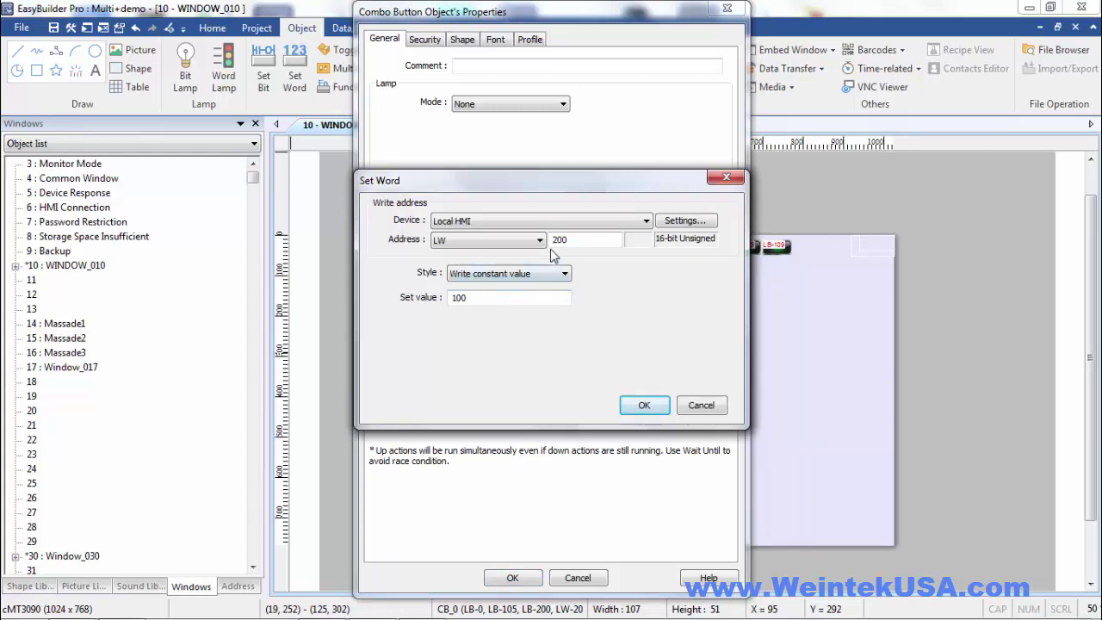
click(641, 404)
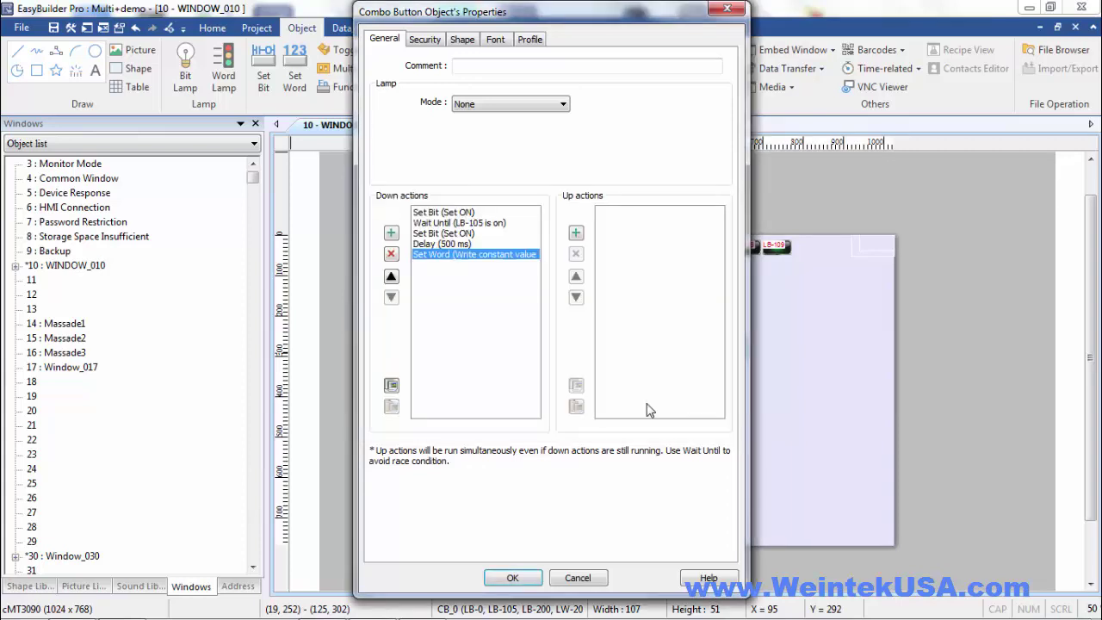
Move the LB-200 lamp and LW-200 display up side by side, then run offline simulation.
click(512, 578)
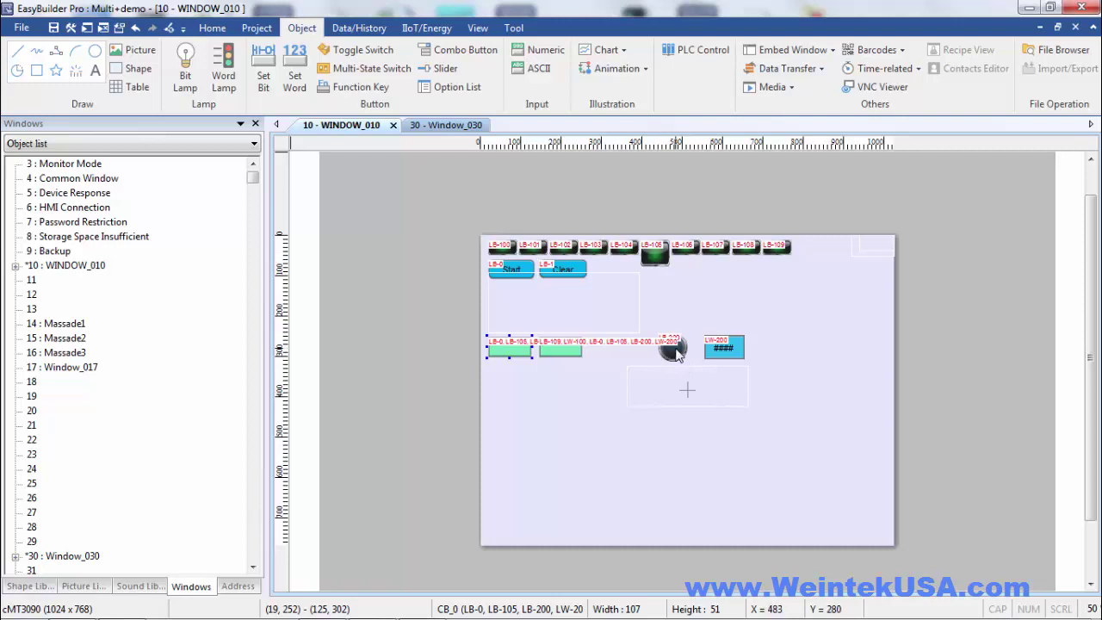
drag(686, 338, 686, 304)
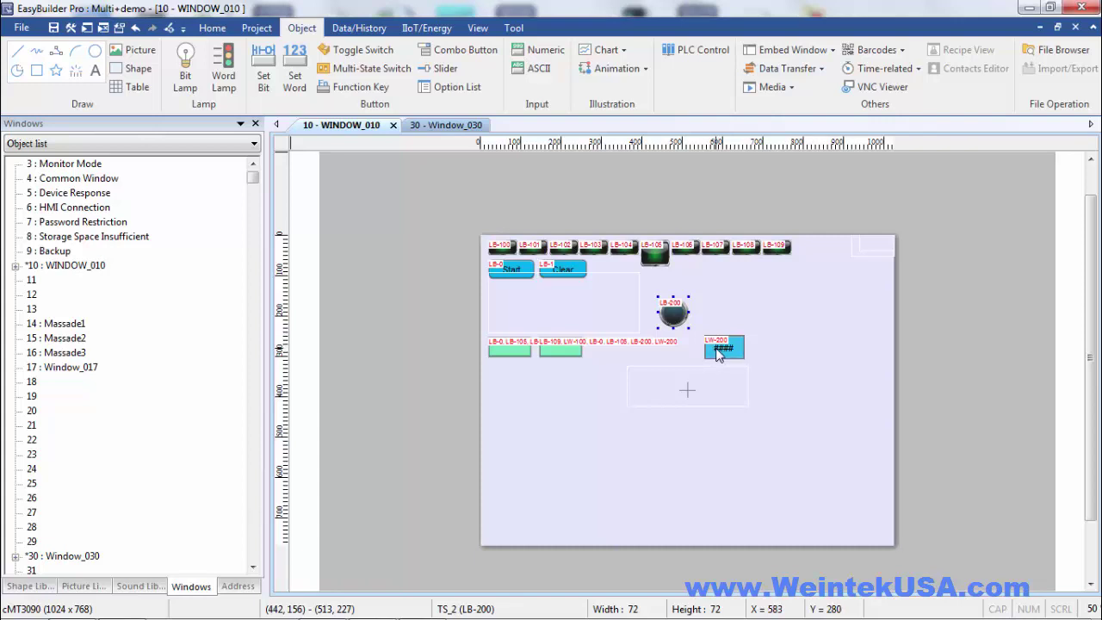
drag(720, 355, 711, 320)
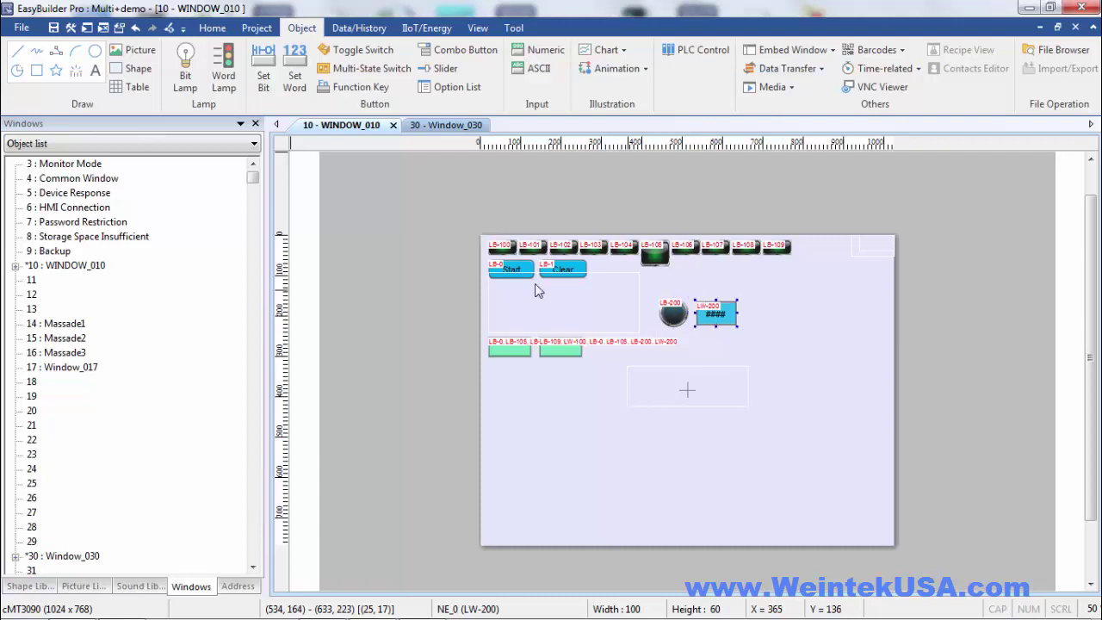
click(103, 30)
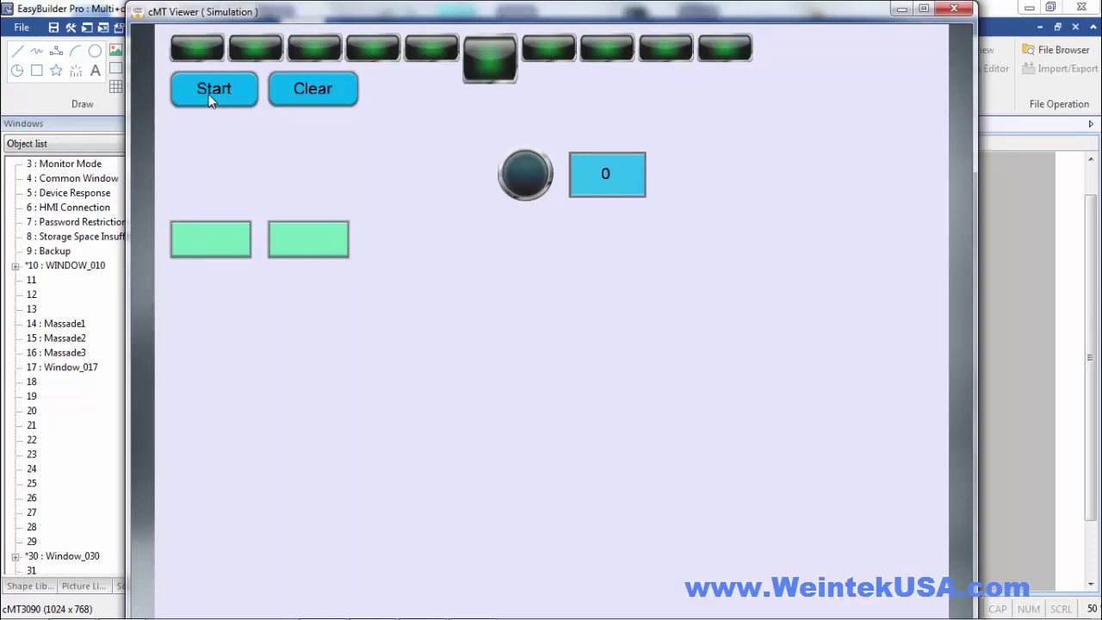
Run the lamp sequence and combo actions, clear all bits off, then exit cMT Viewer.
click(208, 97)
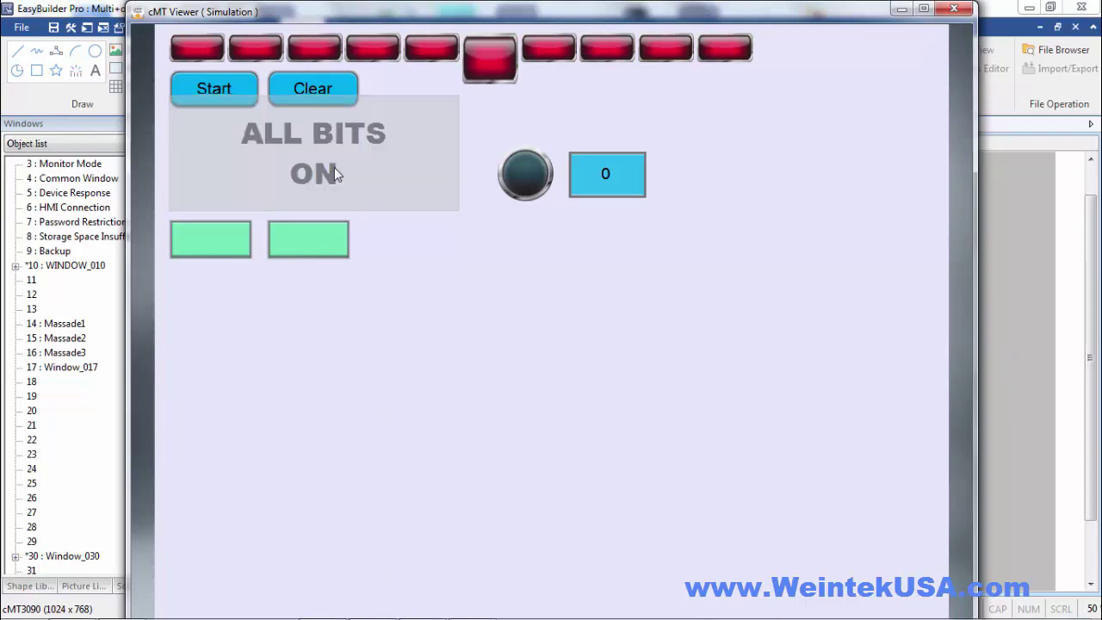
click(312, 93)
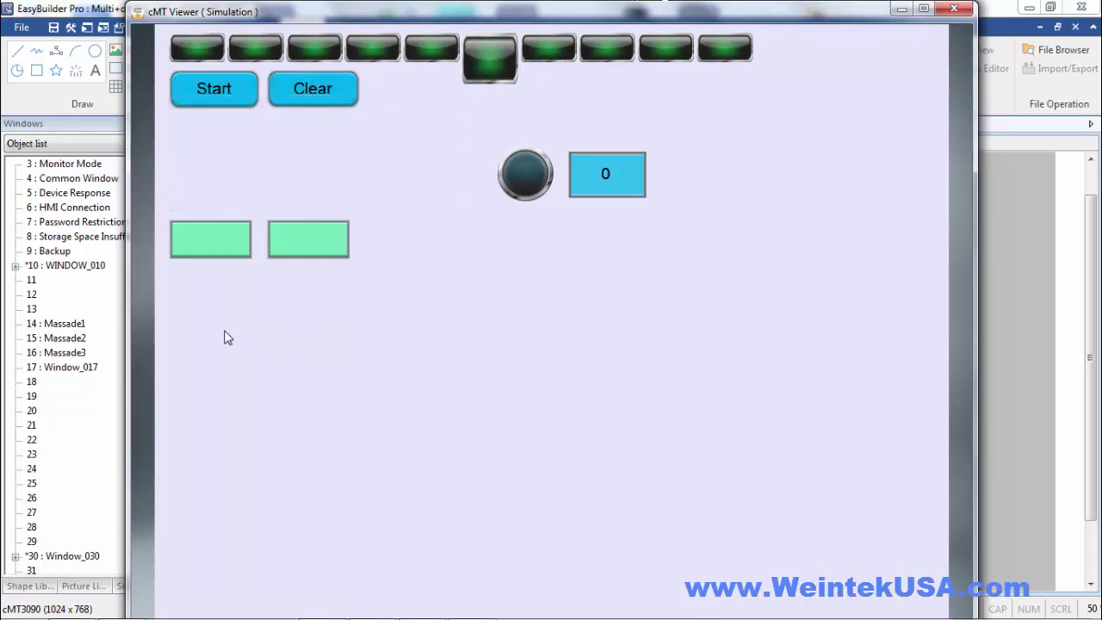
click(210, 252)
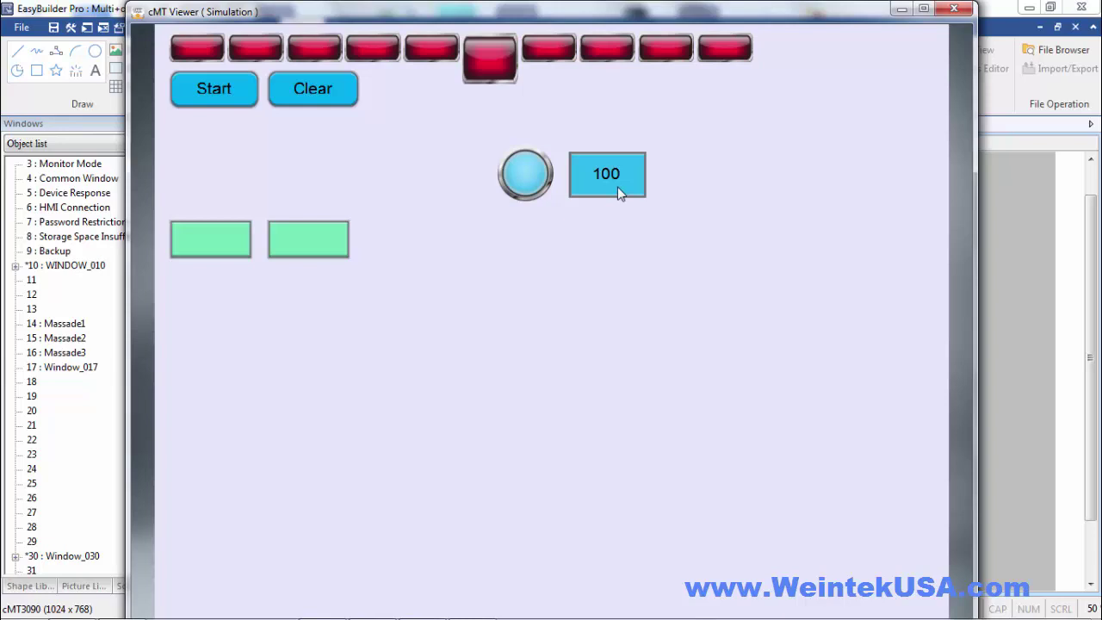
click(327, 89)
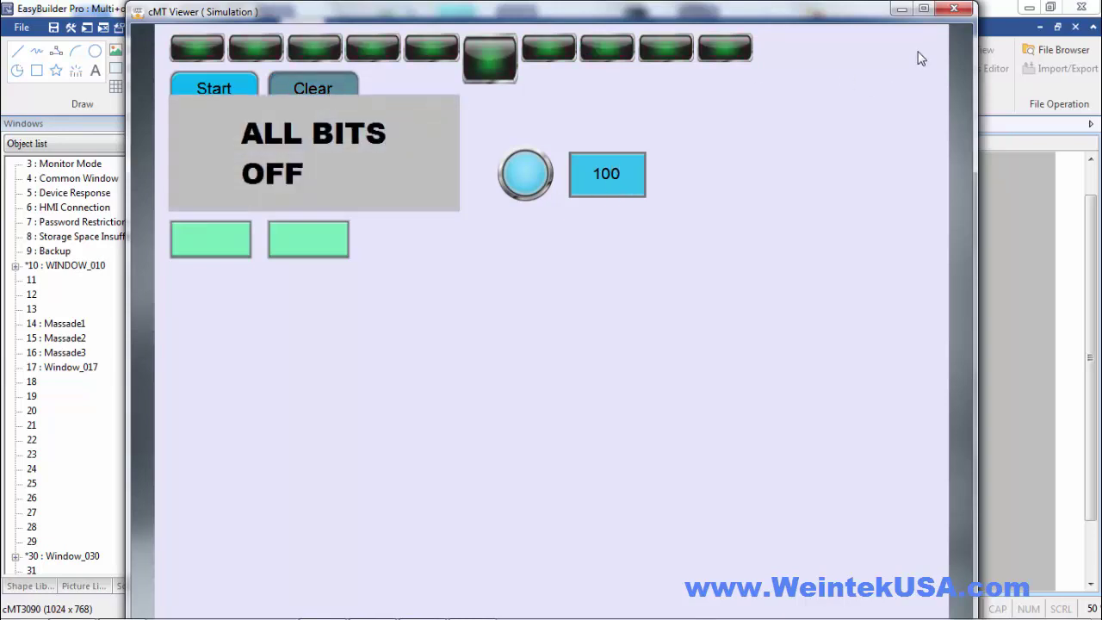
click(955, 10)
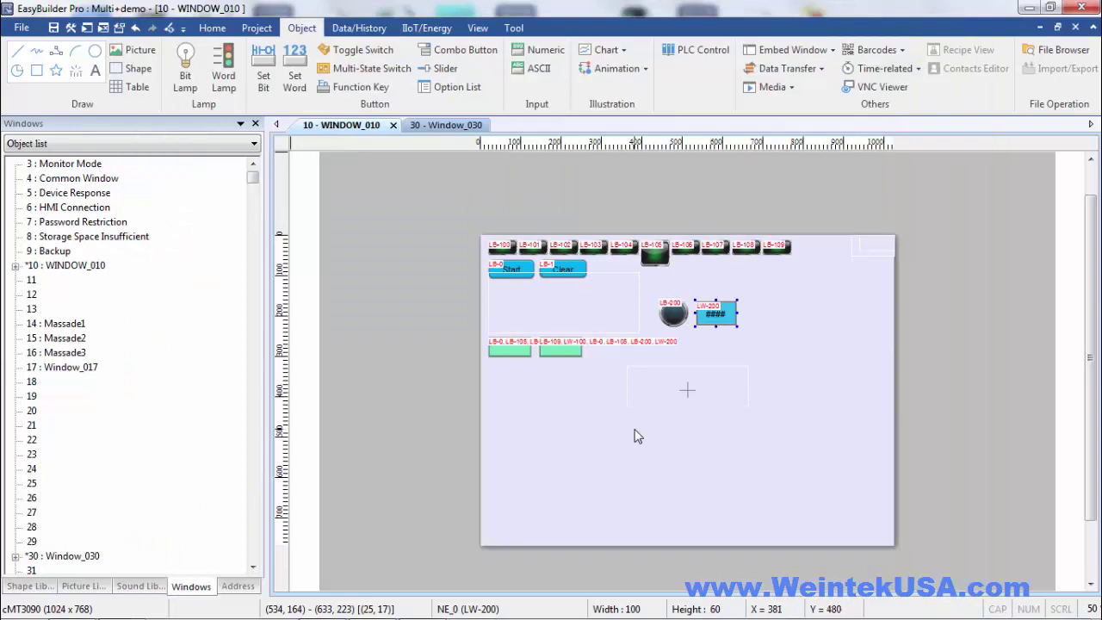
double_click(561, 347)
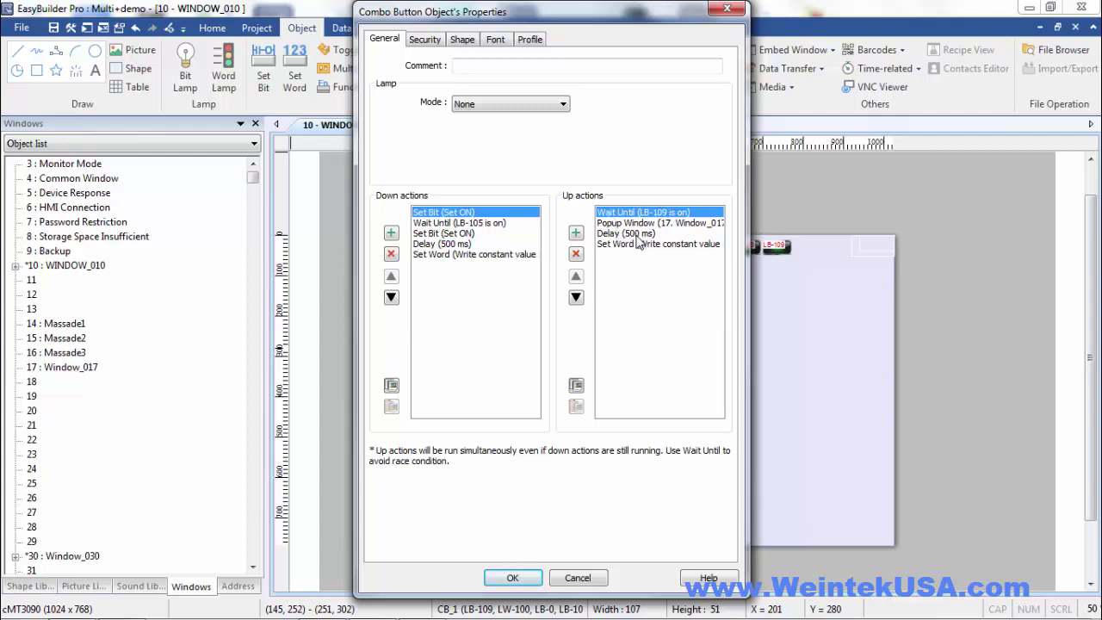
click(637, 234)
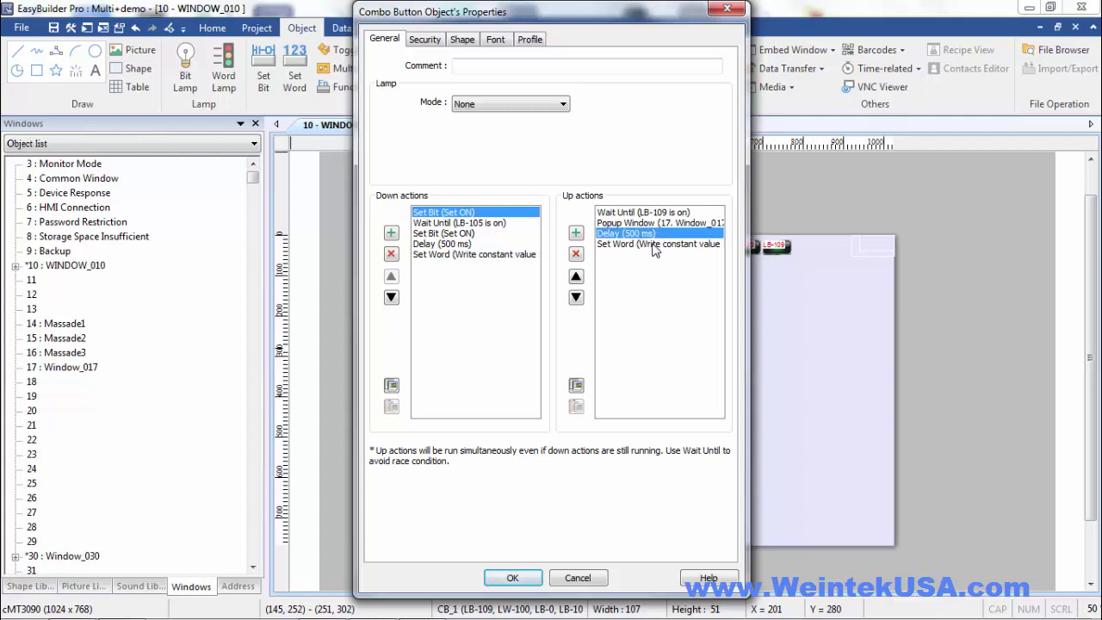
double_click(655, 244)
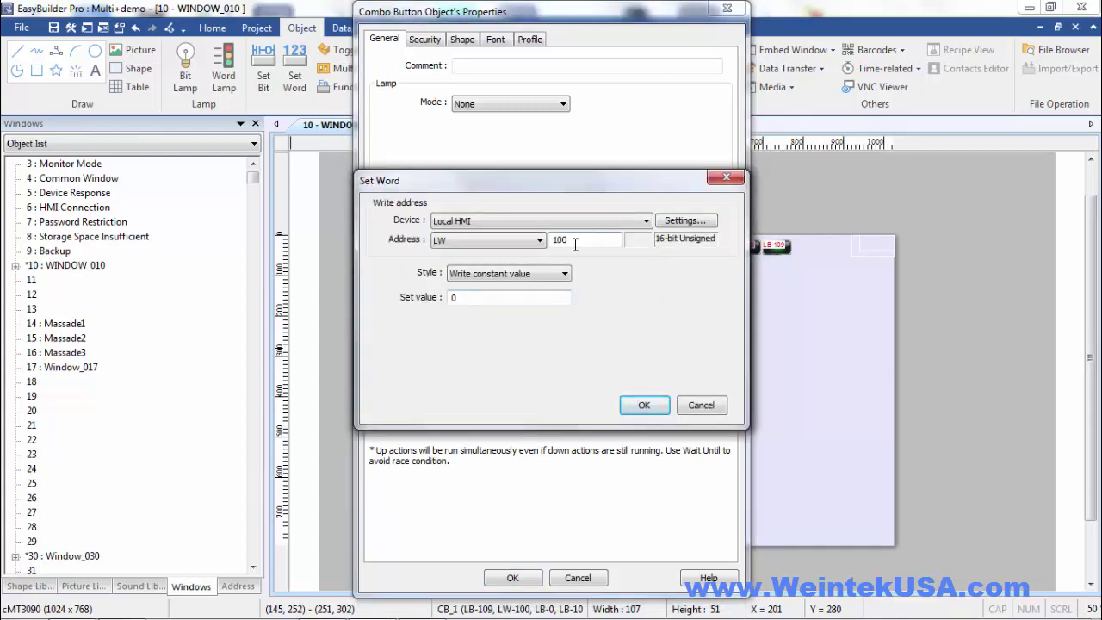
click(645, 406)
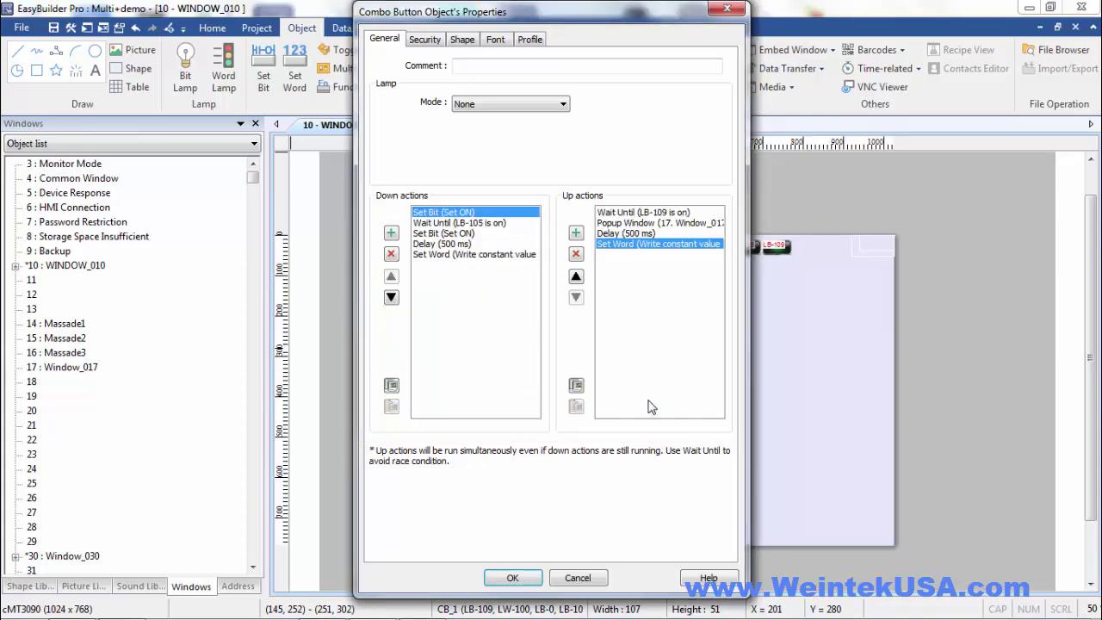
click(521, 584)
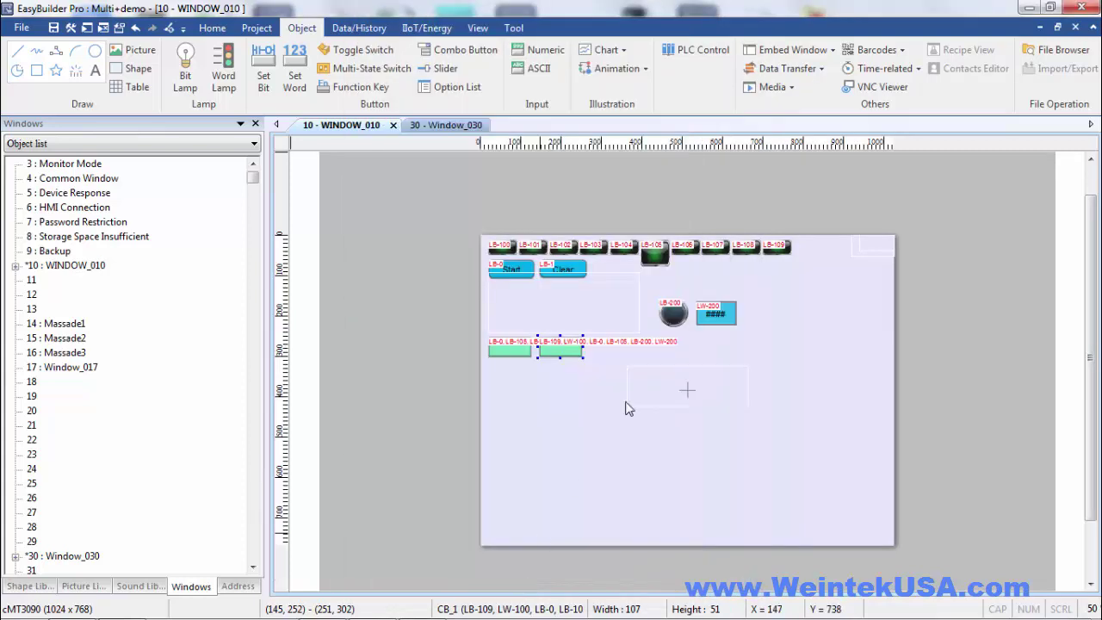
click(639, 297)
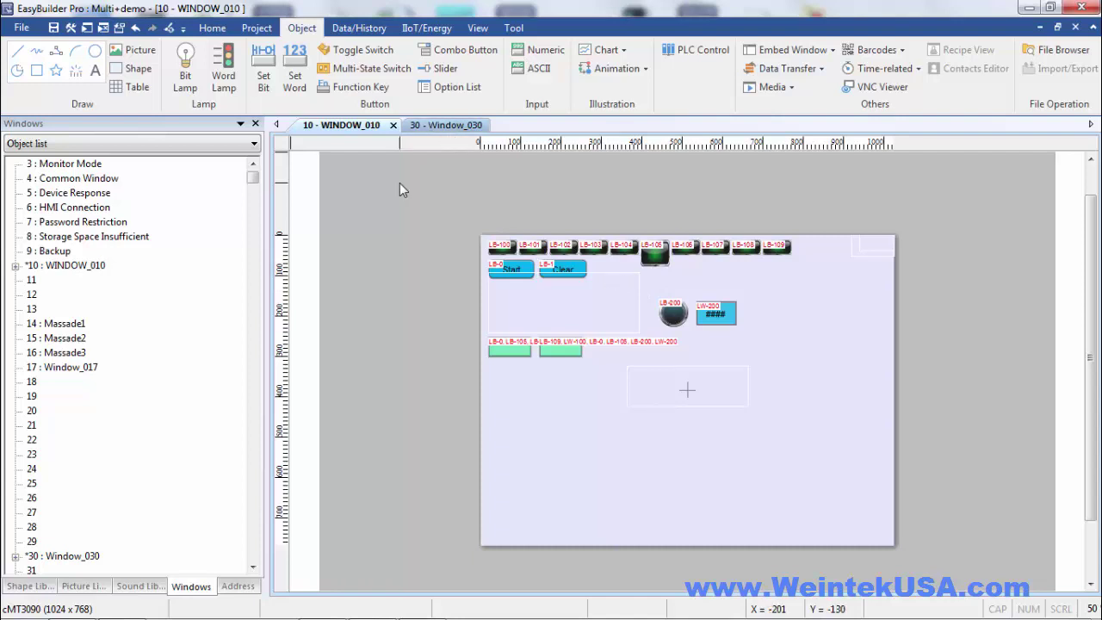
Open Common Window 4 and review its LW-100 indirect window object's properties.
click(76, 180)
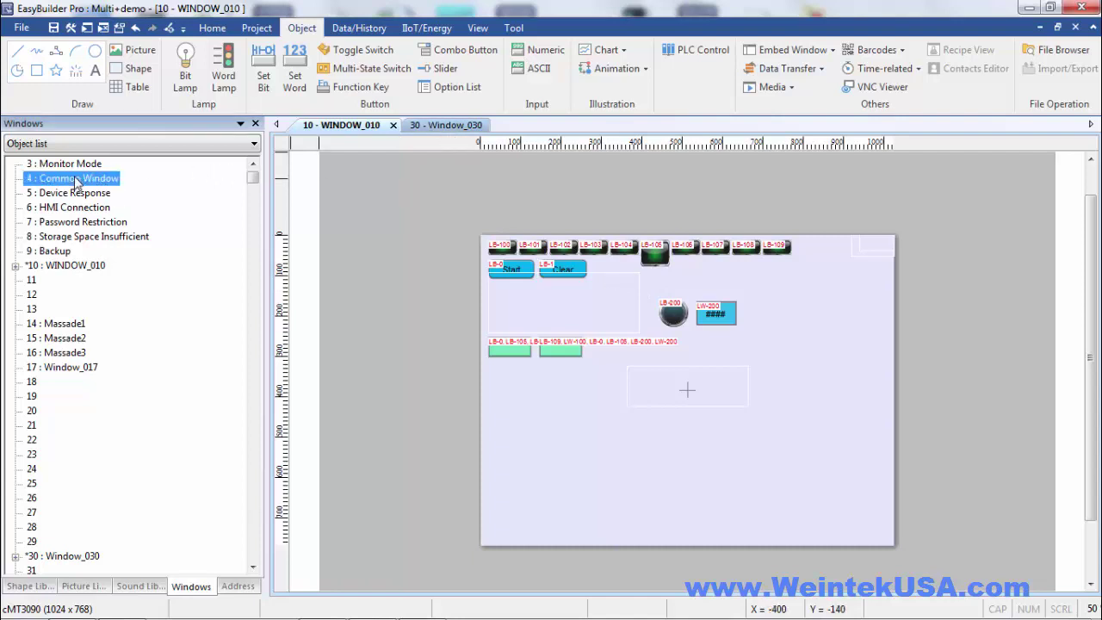
double_click(76, 180)
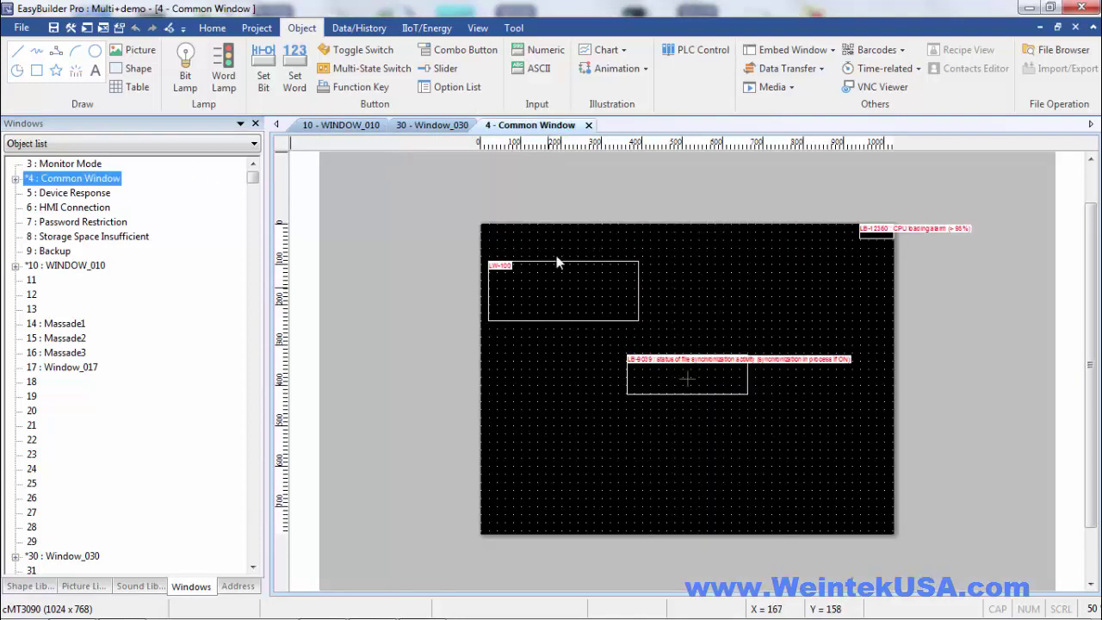
click(561, 259)
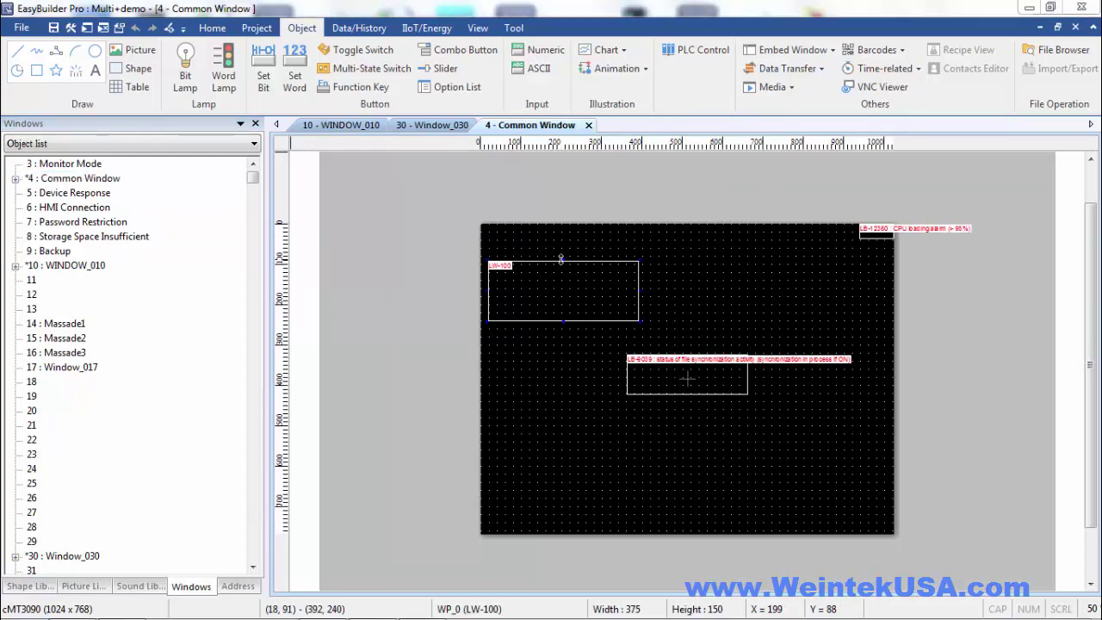
double_click(561, 259)
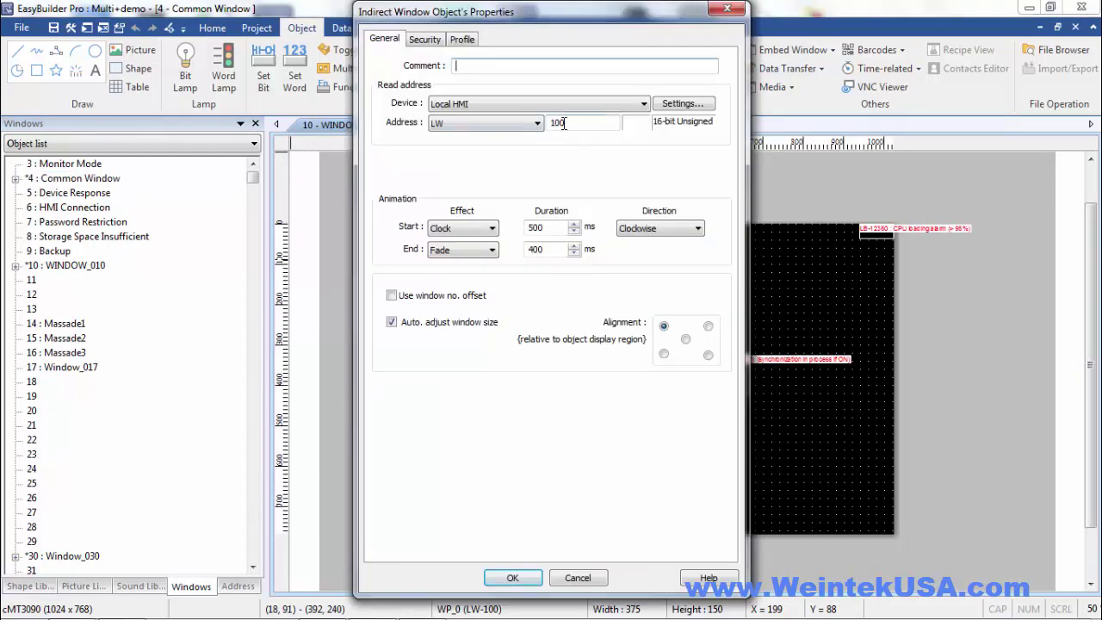
click(510, 578)
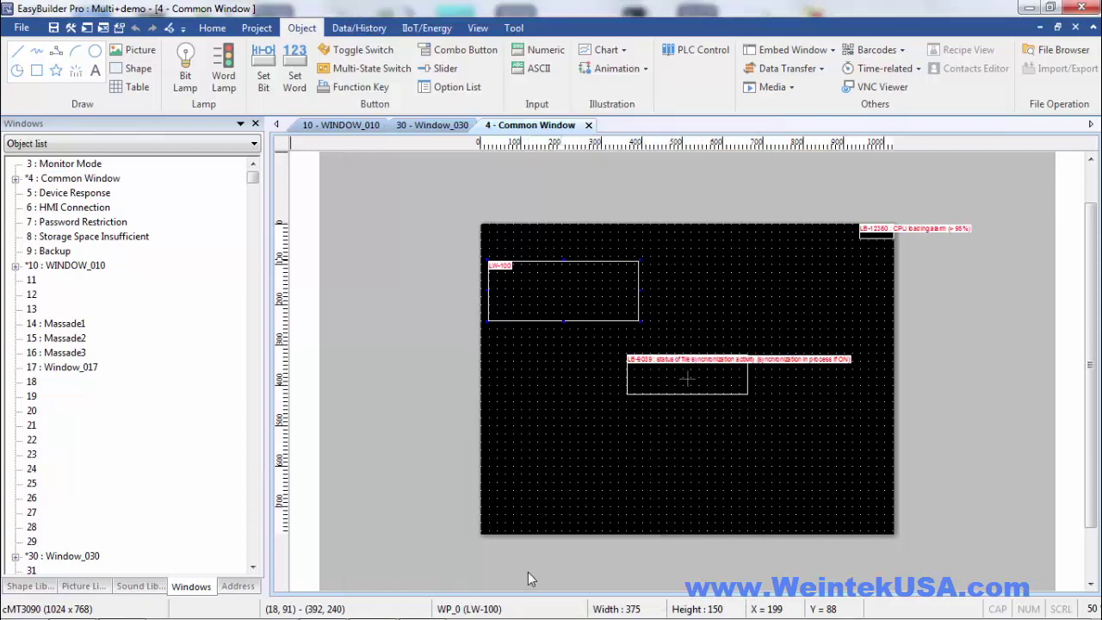
Simulate WINDOW_010, start the lamp sequence and dismiss the Combo 2 message.
click(379, 126)
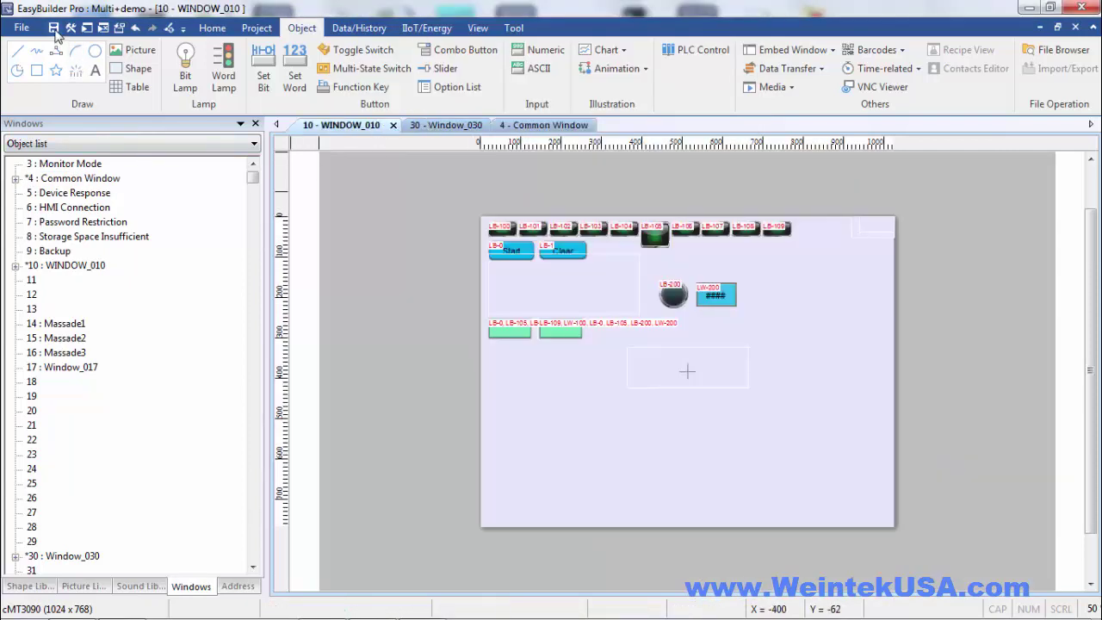
click(102, 28)
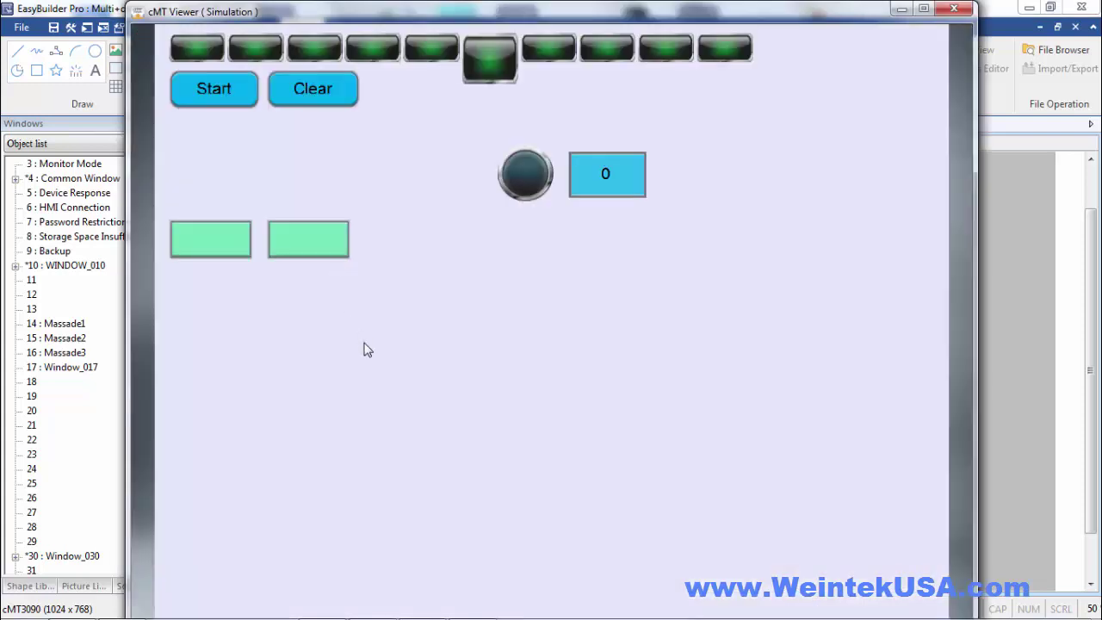
click(321, 238)
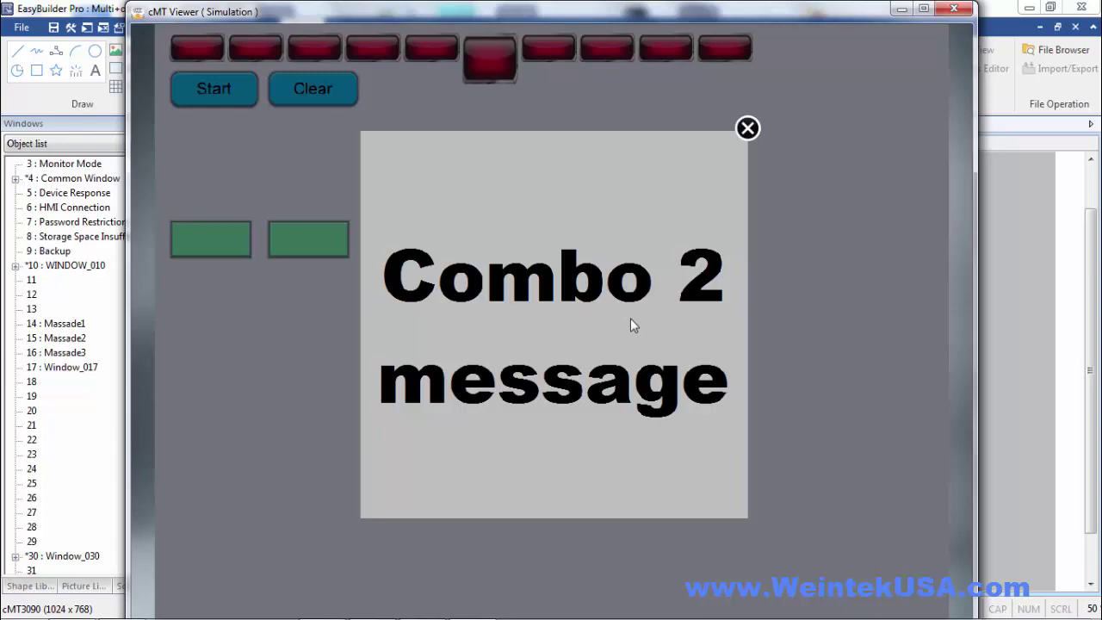
click(747, 129)
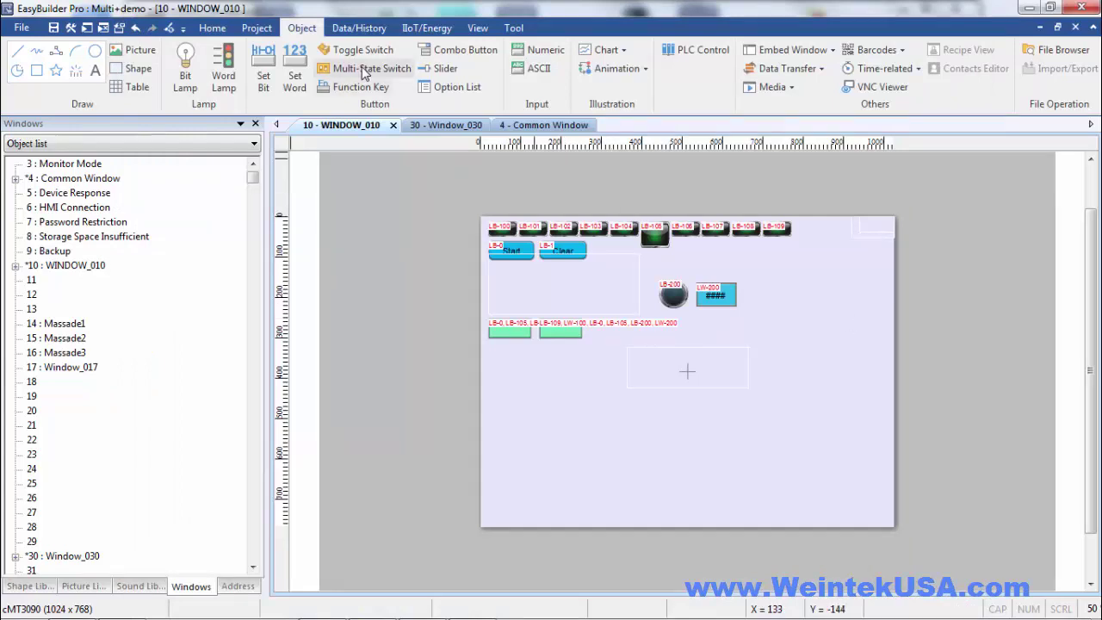
Create macro_1 and declare 'bool bits[5]' on line 3 inside main.
click(258, 29)
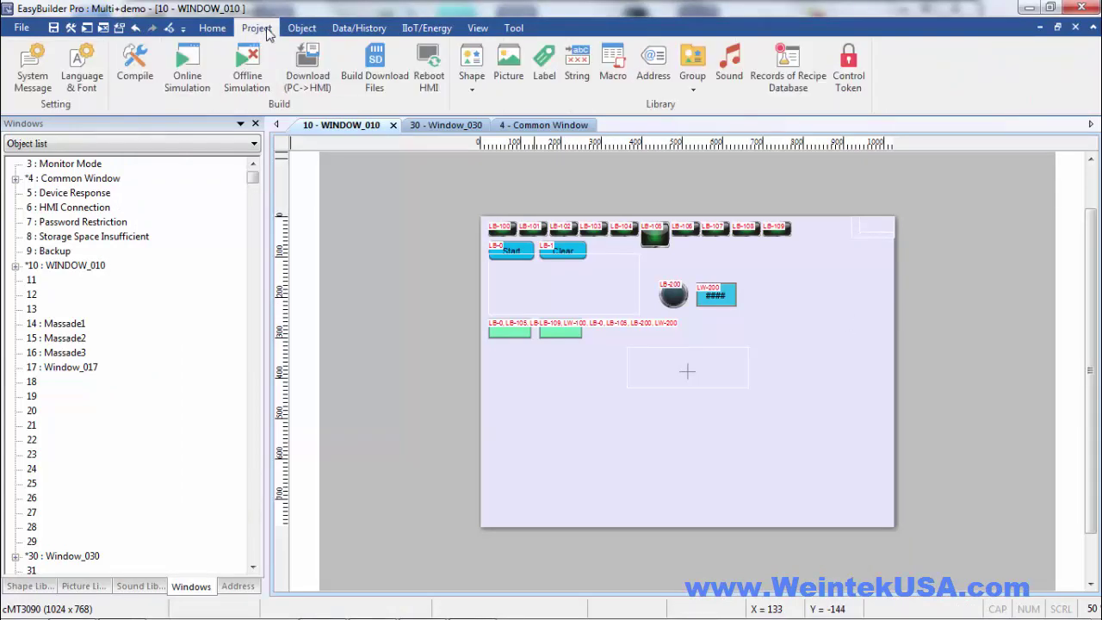
click(612, 65)
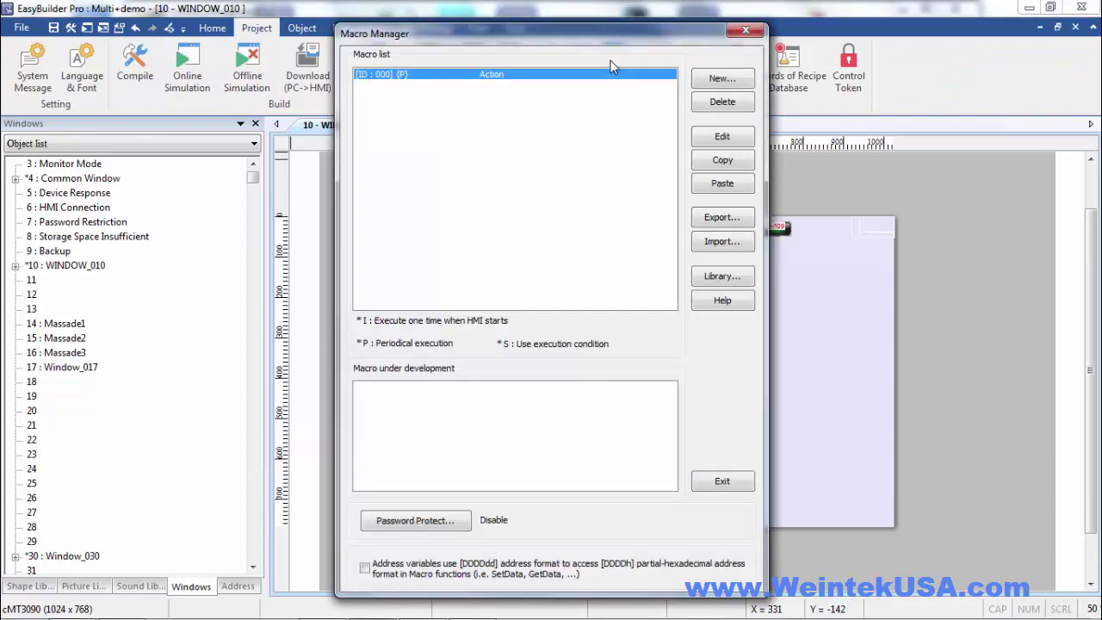
click(722, 79)
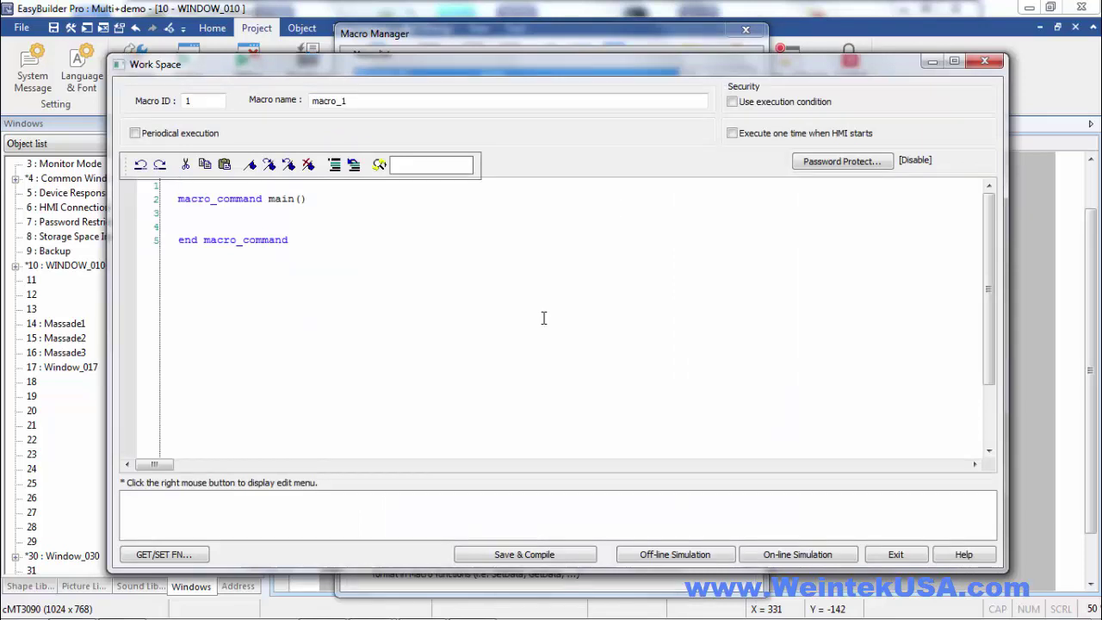
click(230, 215)
text(bool bits[5])
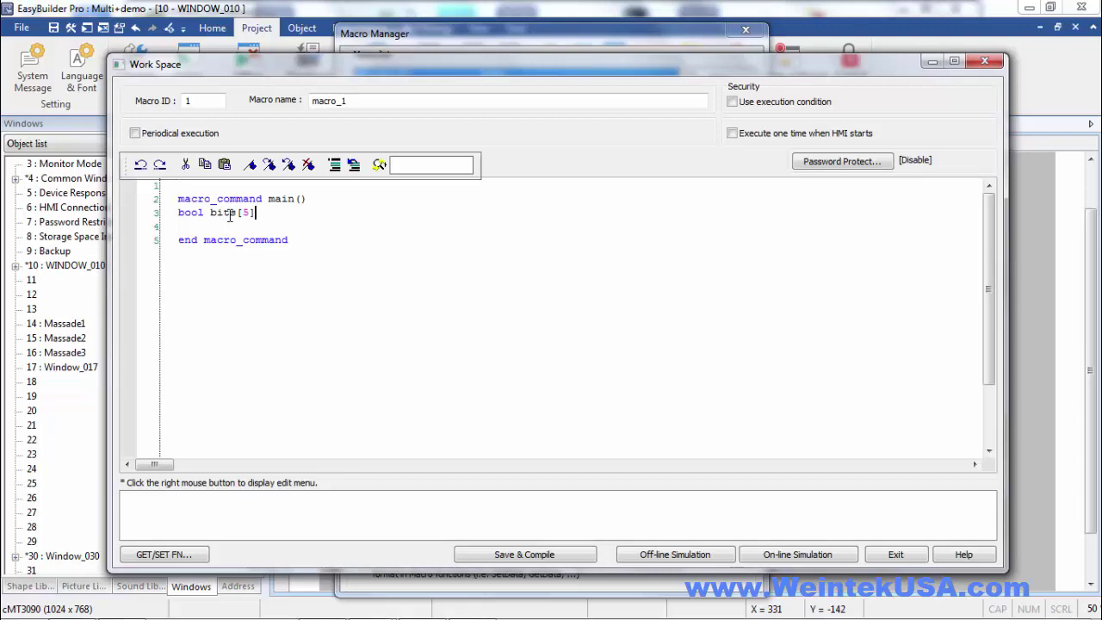
key(Return)
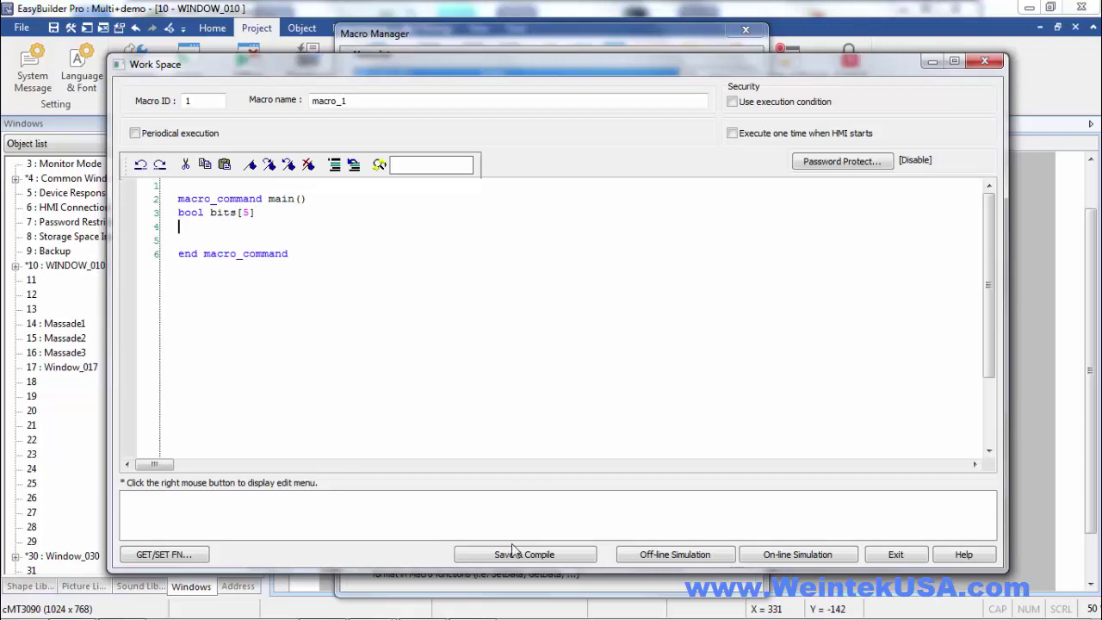
Insert a FILL call that sets all 5 bits to 1.
click(164, 554)
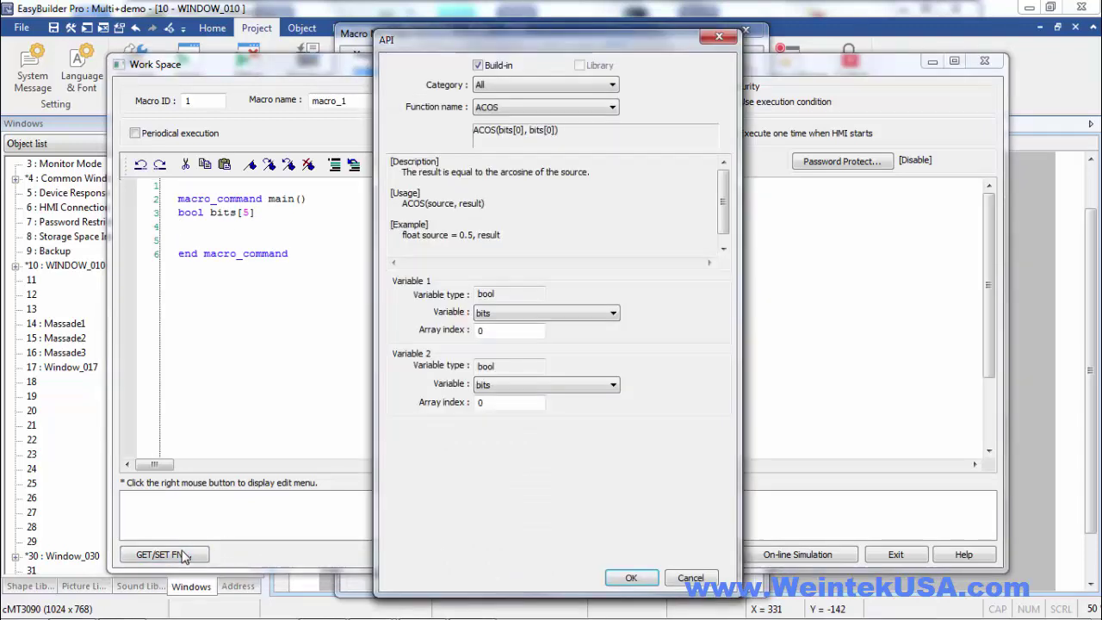
click(544, 107)
click(530, 344)
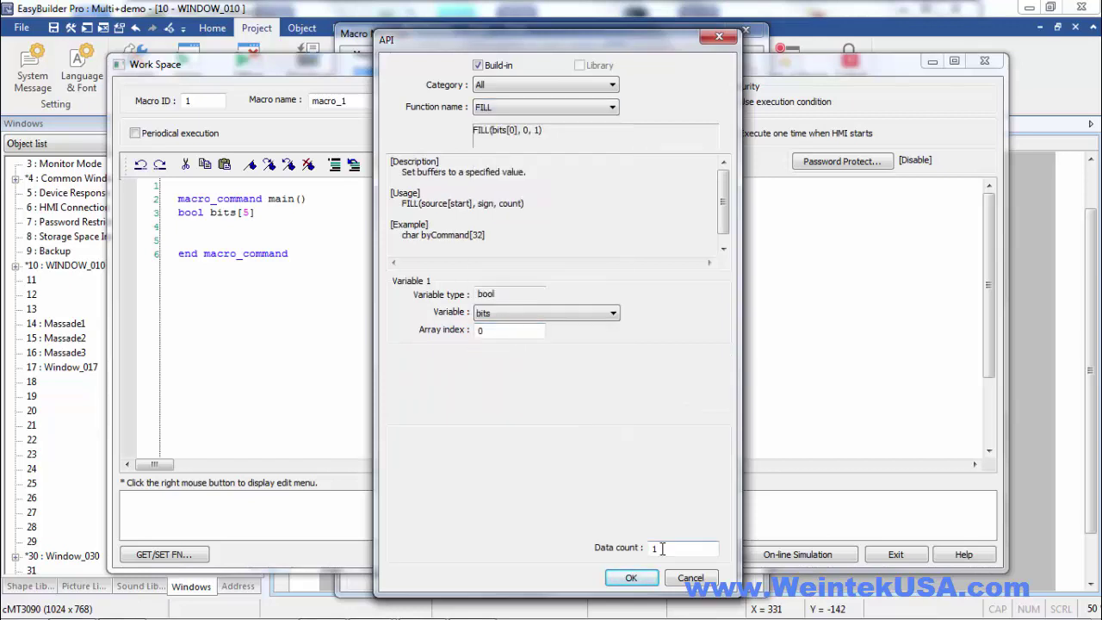
drag(659, 547, 635, 542)
text(5)
click(632, 578)
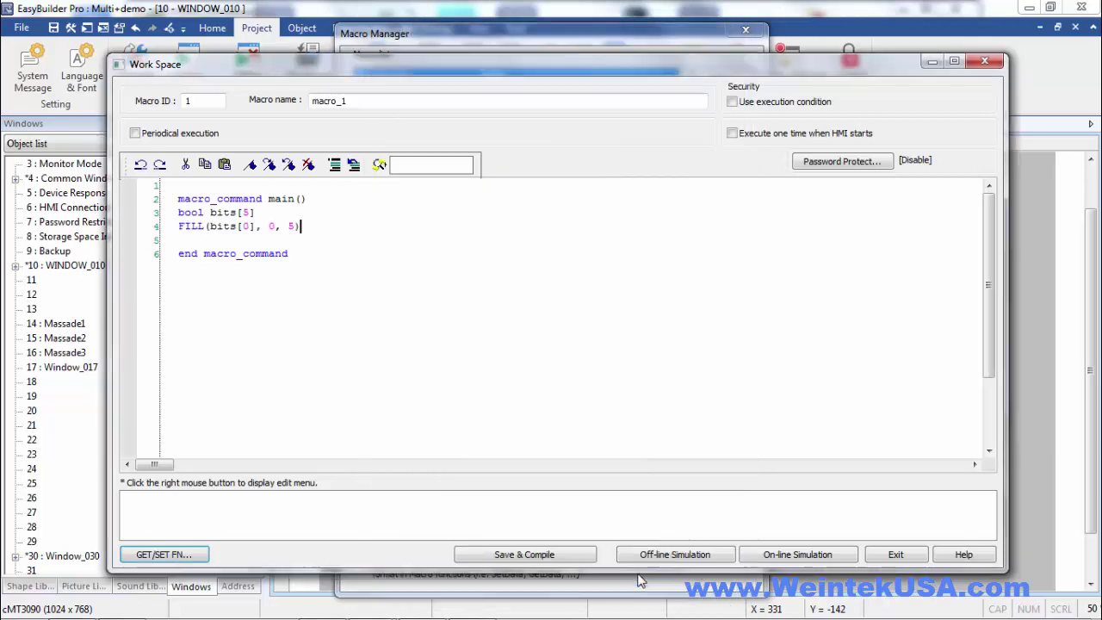
double_click(272, 227)
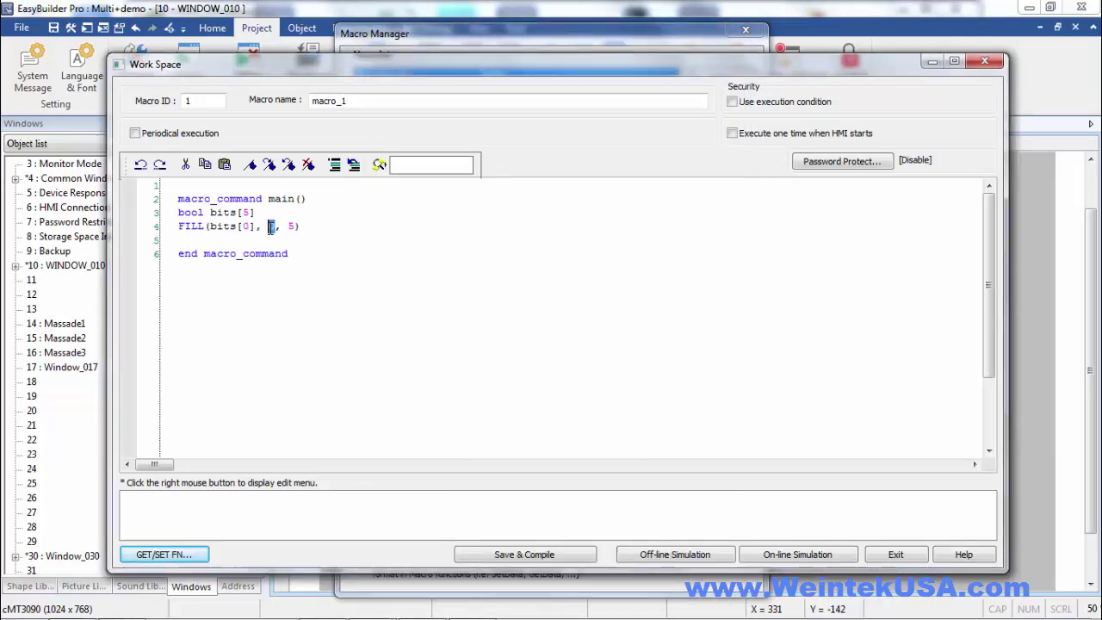
text(1)
Insert a SetData call writing the 5 bits to address LB-1000.
click(200, 556)
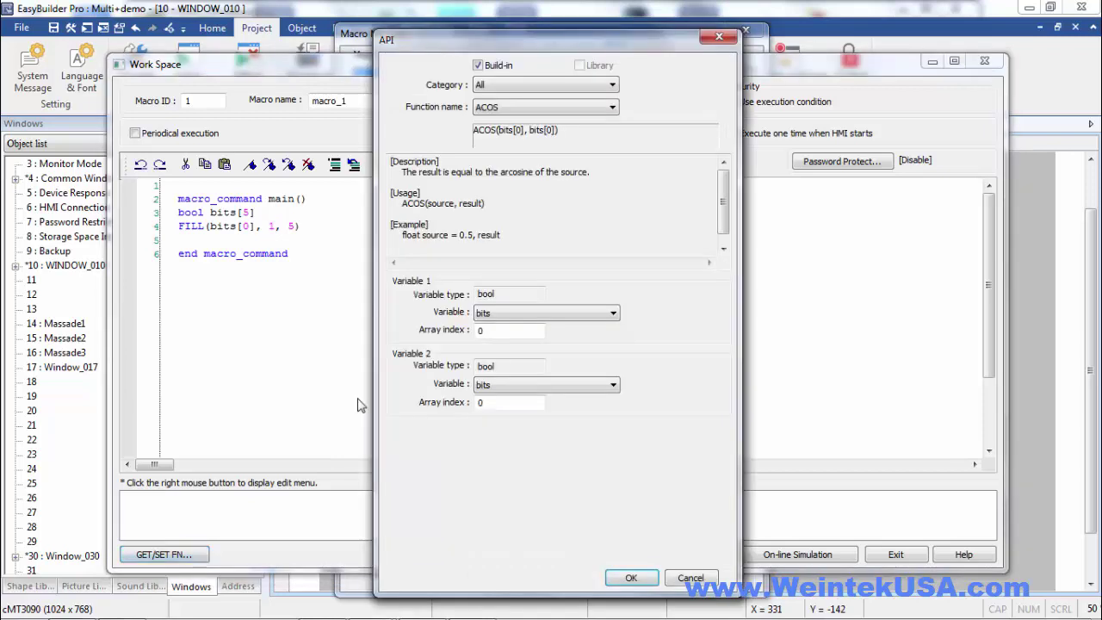
click(542, 106)
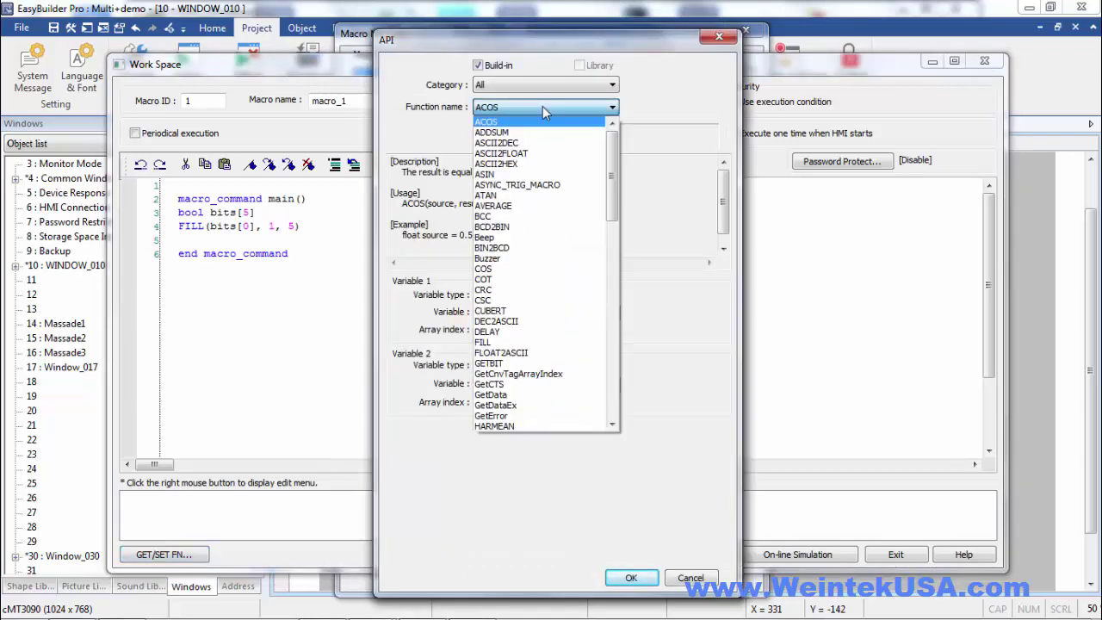
key(s)
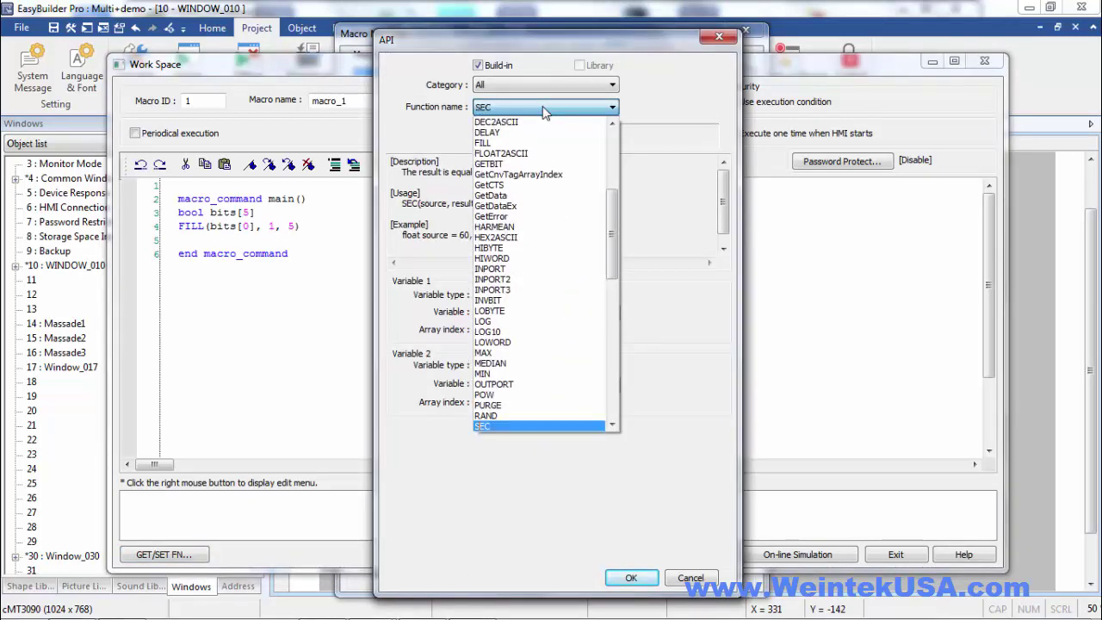
scroll(550, 258, down, 4)
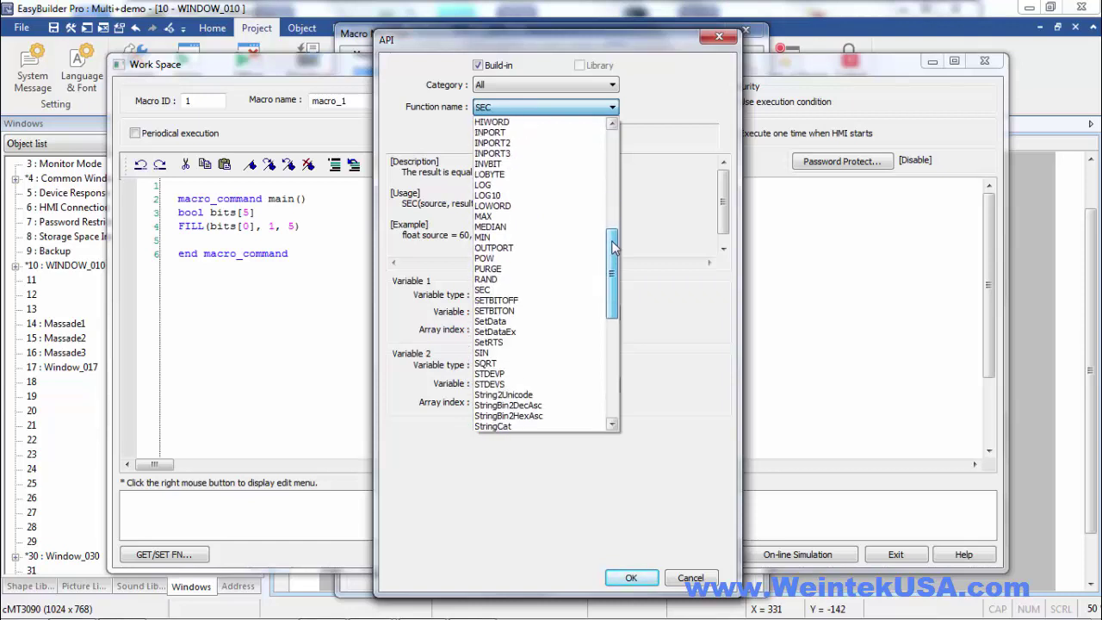
click(520, 322)
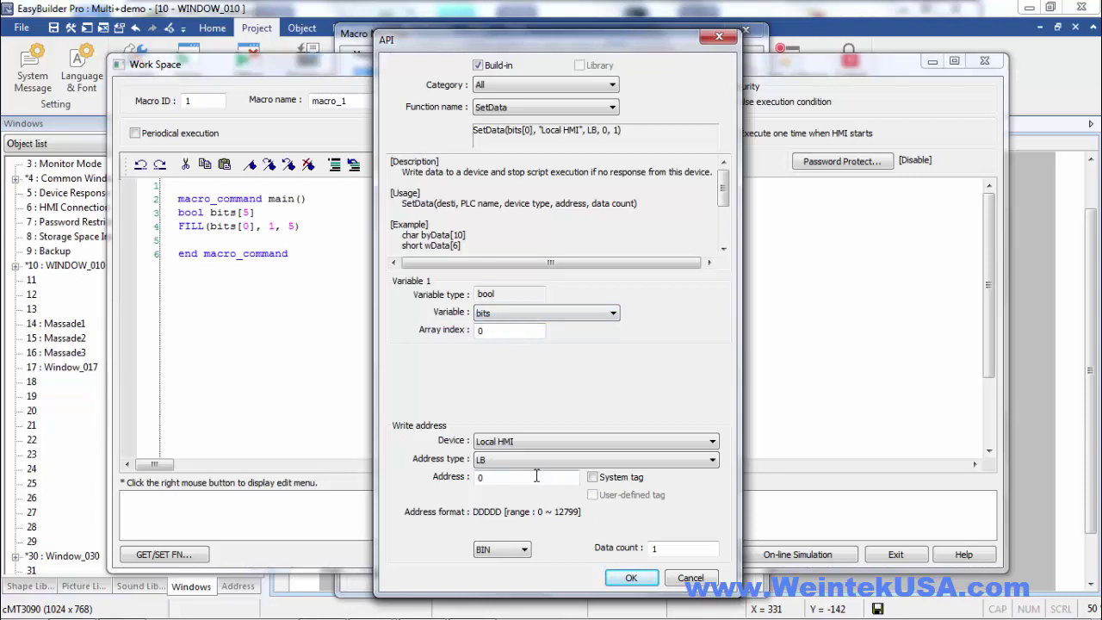
double_click(480, 478)
text(100)
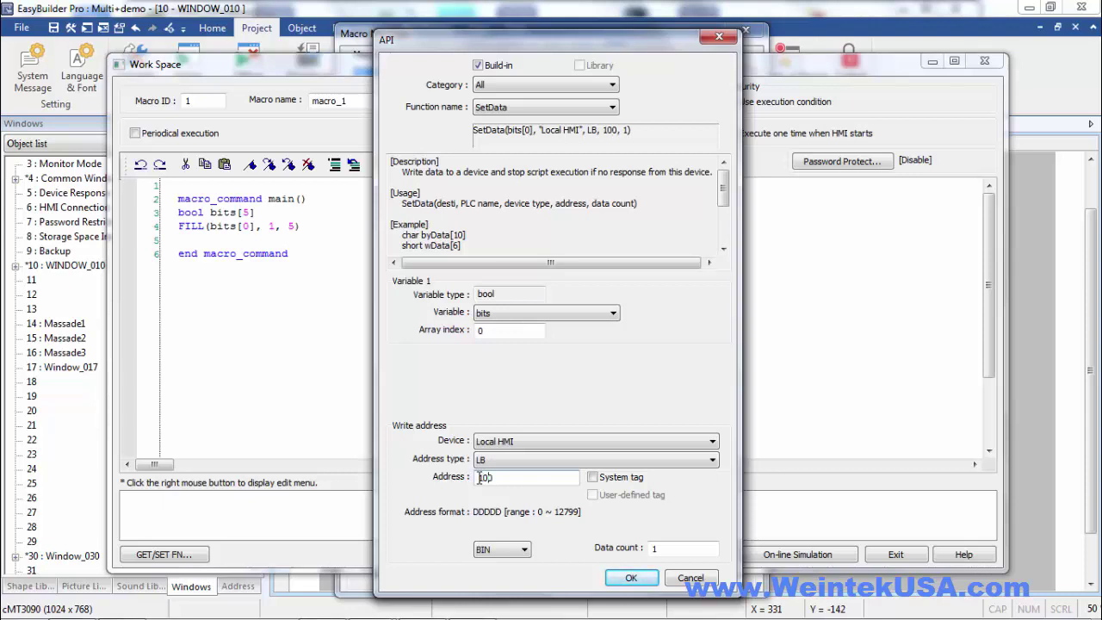
text(0)
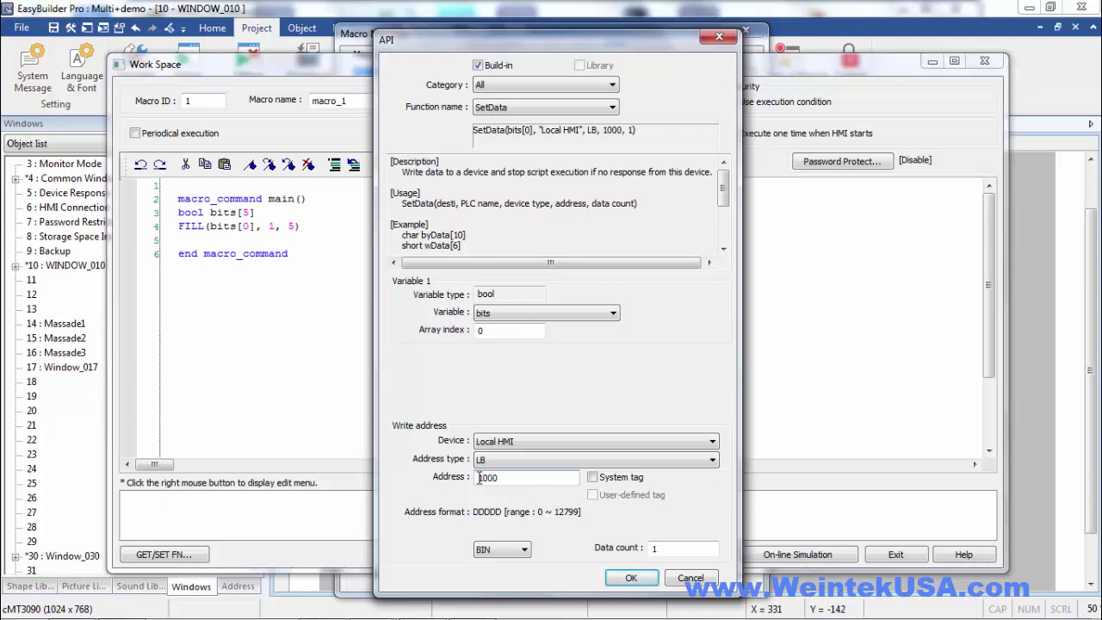
double_click(645, 546)
text(5)
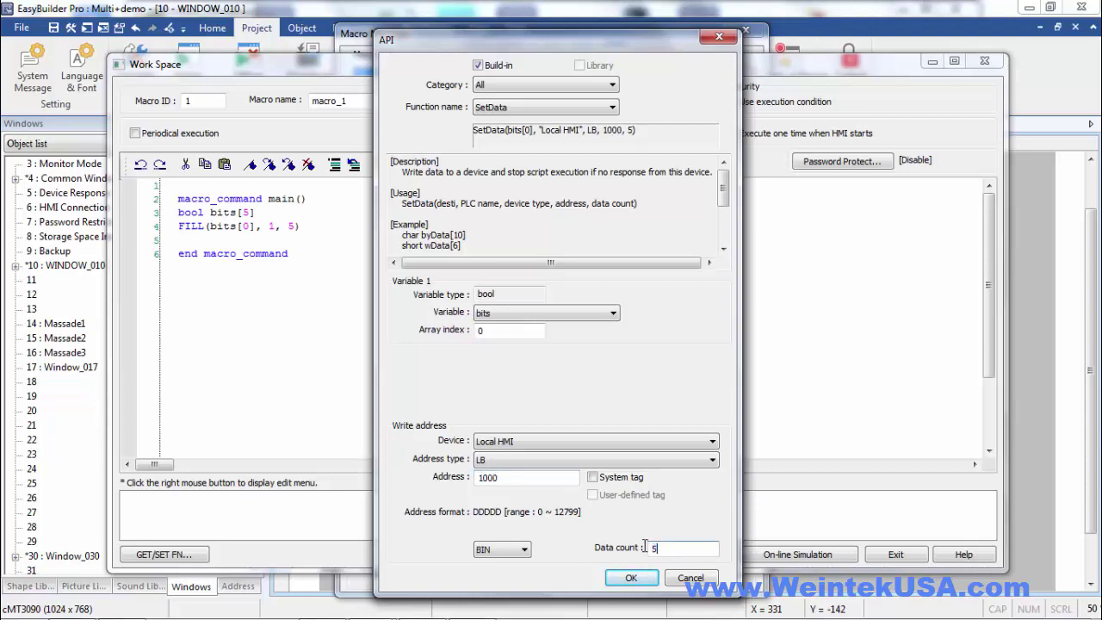
click(644, 579)
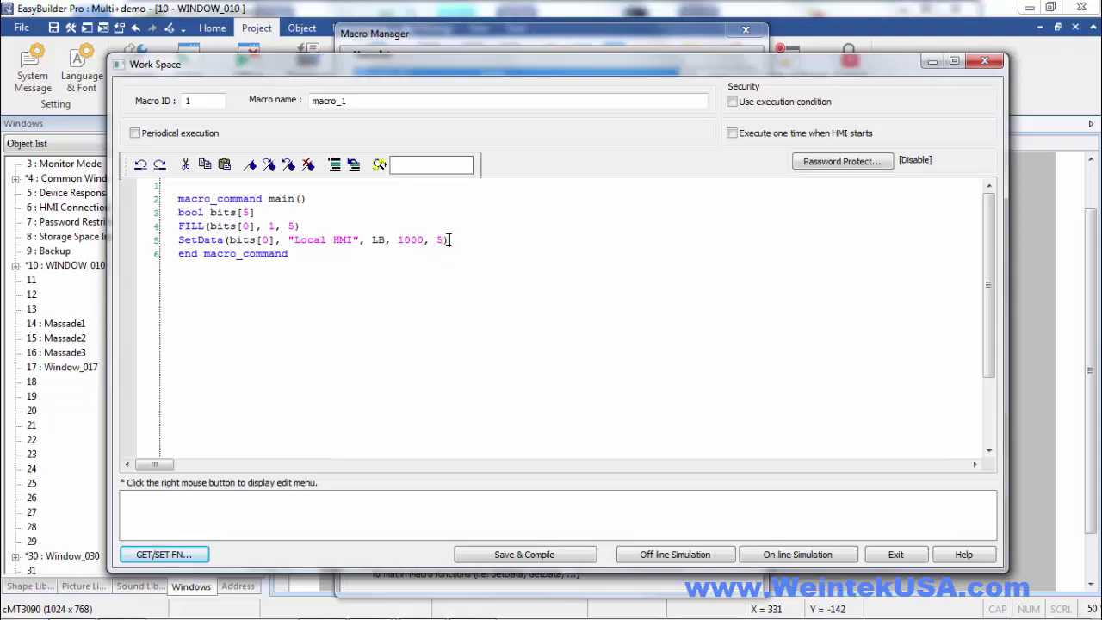
Save and compile macro_1 with 0 errors, then close the macro editor and manager.
double_click(439, 239)
click(507, 556)
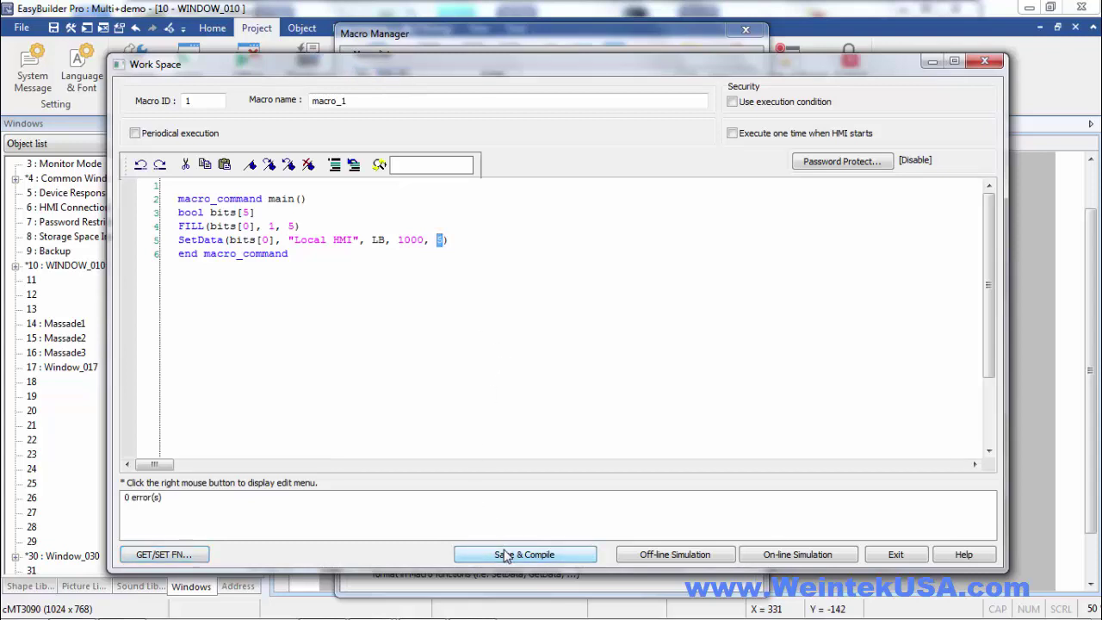
click(879, 554)
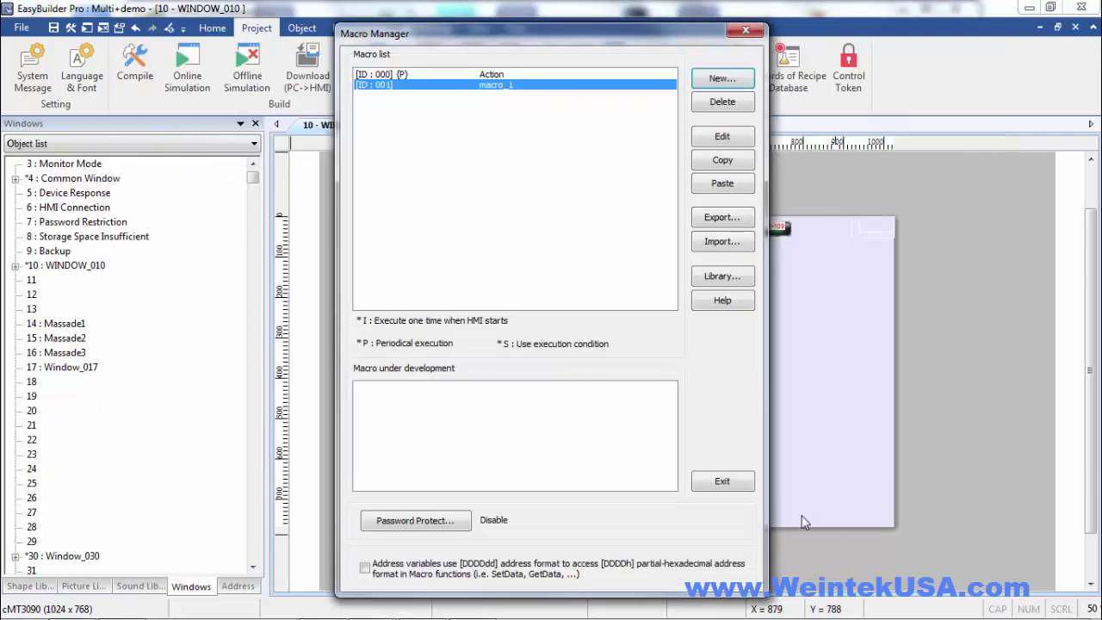
click(723, 482)
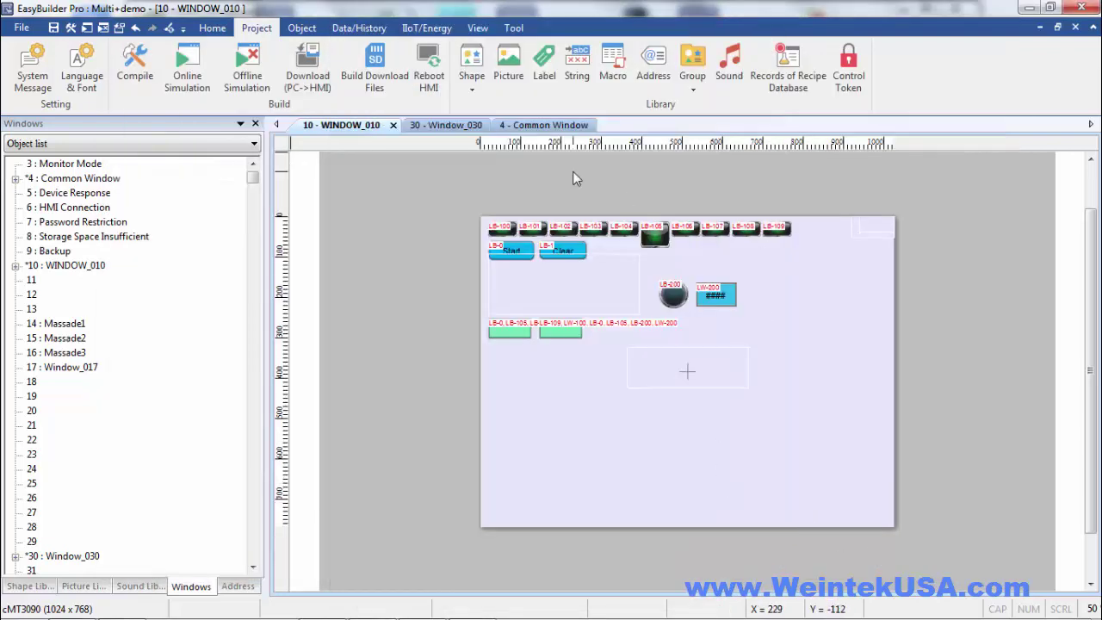
Duplicate the LB-109 lamp to the right and readdress the copy to LB-1000.
click(785, 239)
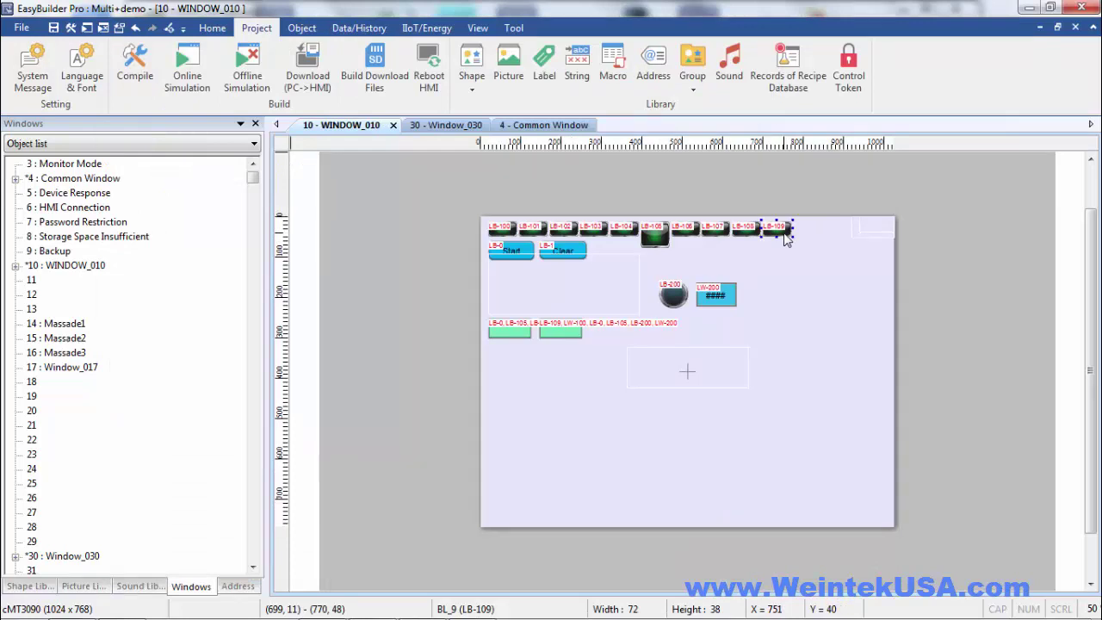
key(ctrl+v)
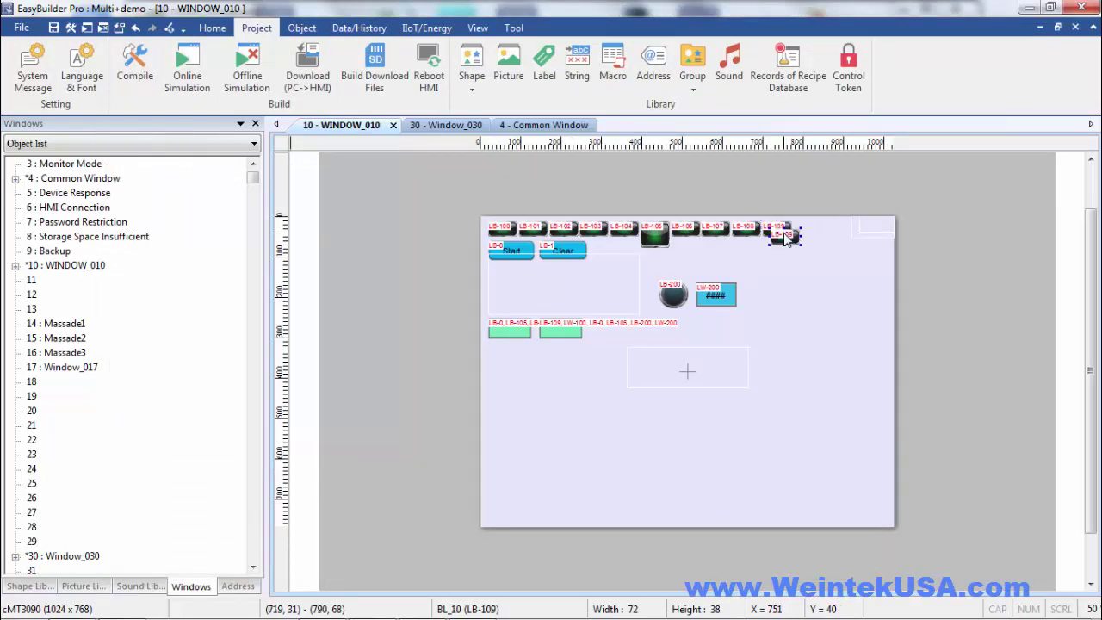
drag(785, 238, 833, 258)
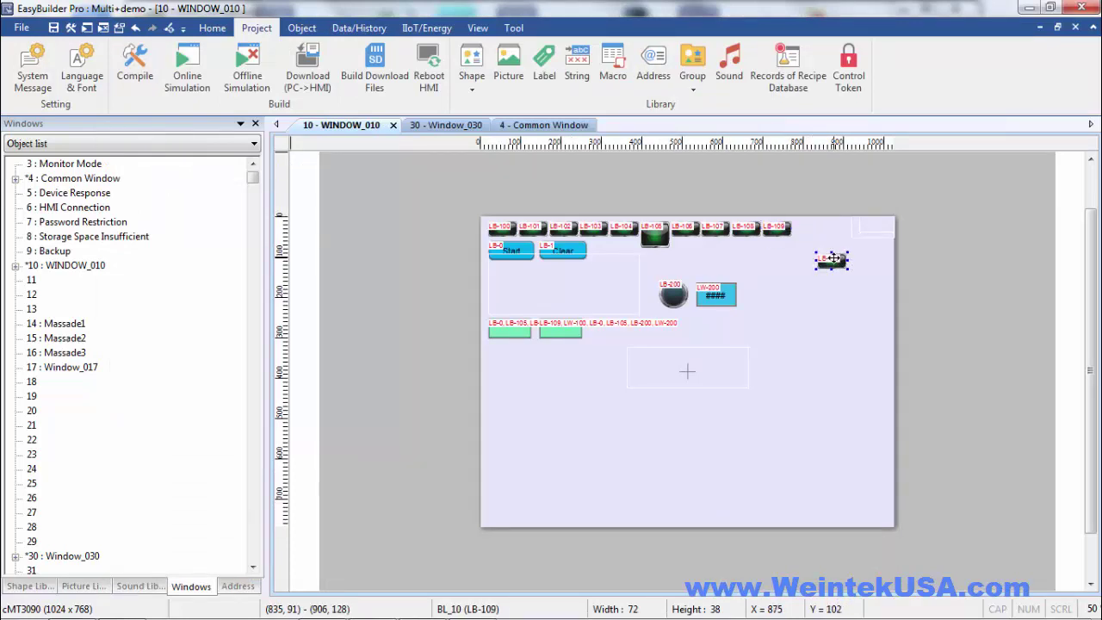
double_click(833, 258)
text(1000)
click(516, 578)
Multi-copy the LB-1000 lamp 5 times vertically, top to bottom, making LB-1000 to LB-1004.
right_click(823, 262)
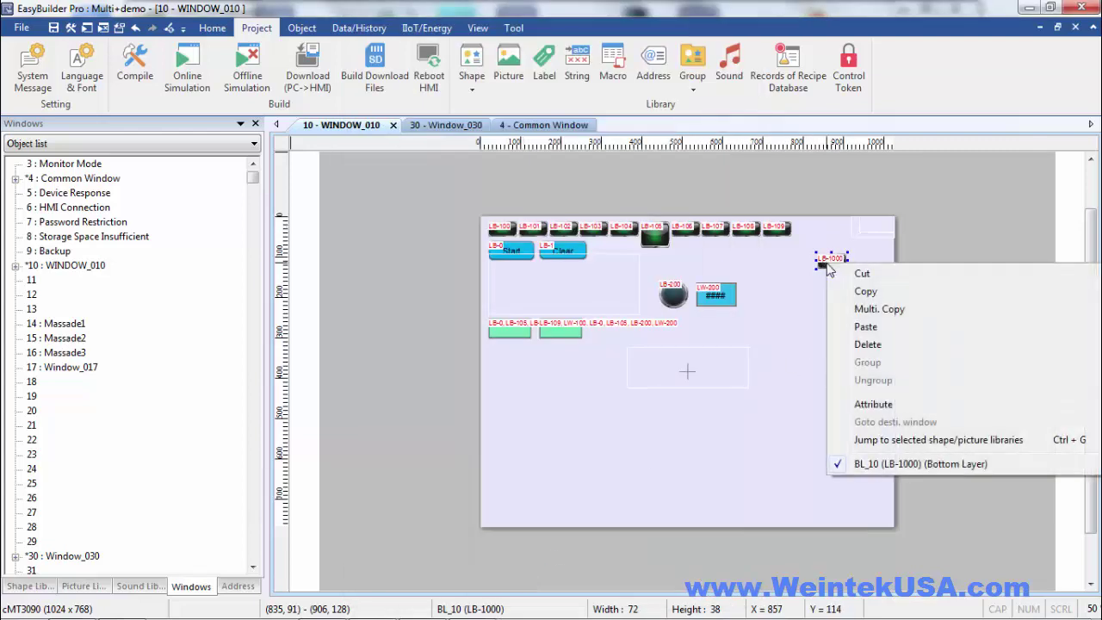
click(874, 309)
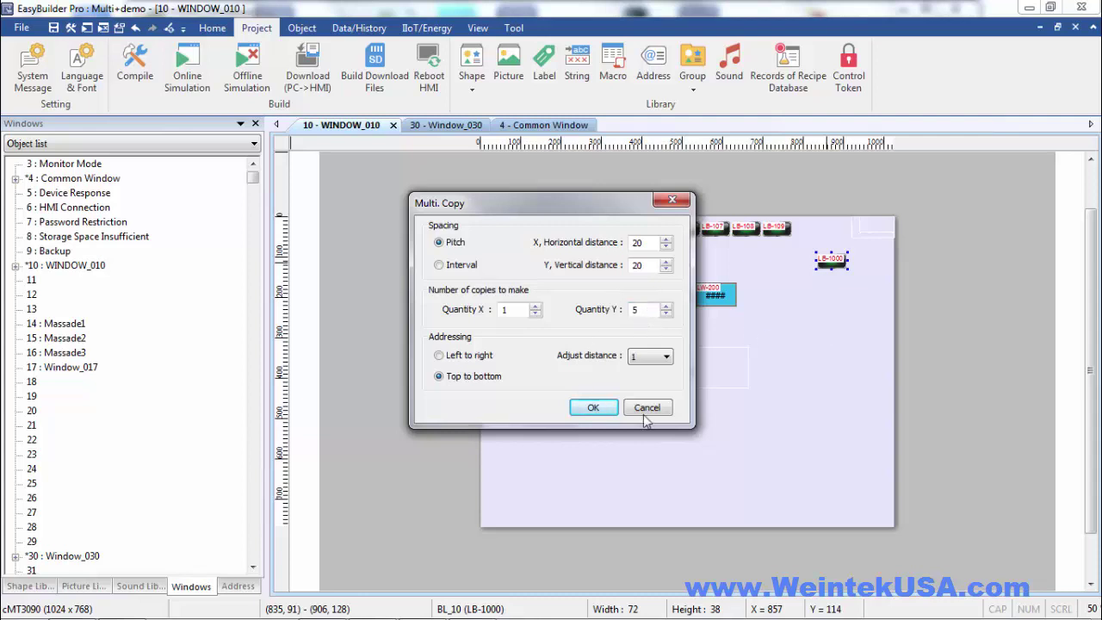
double_click(636, 266)
click(596, 408)
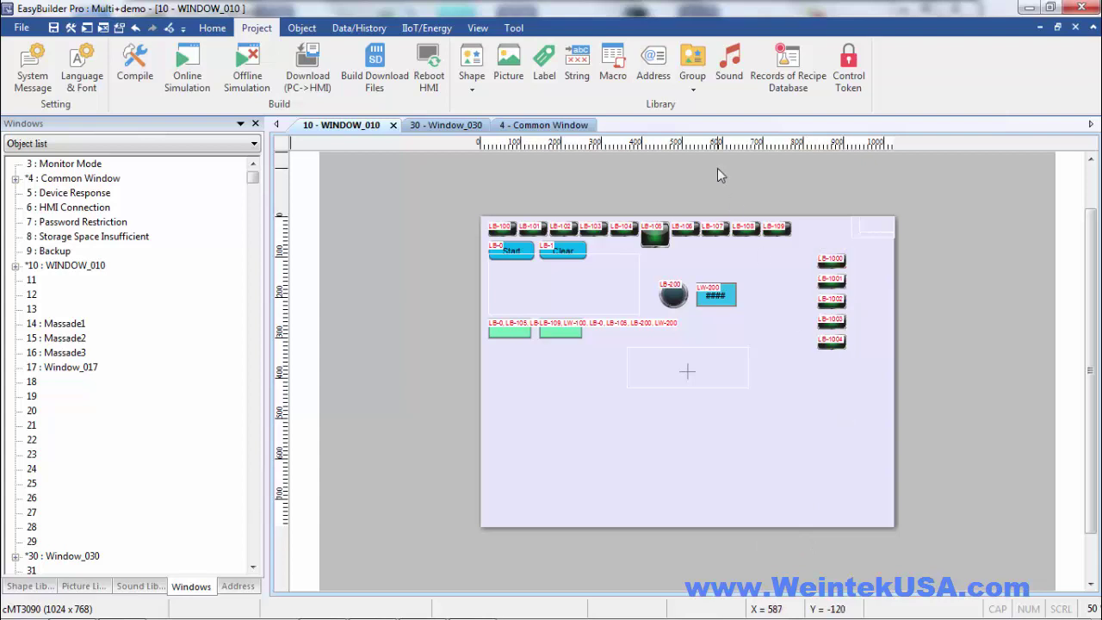
Create a function key set to execute macro_1 and place it left of the new lamps.
click(303, 29)
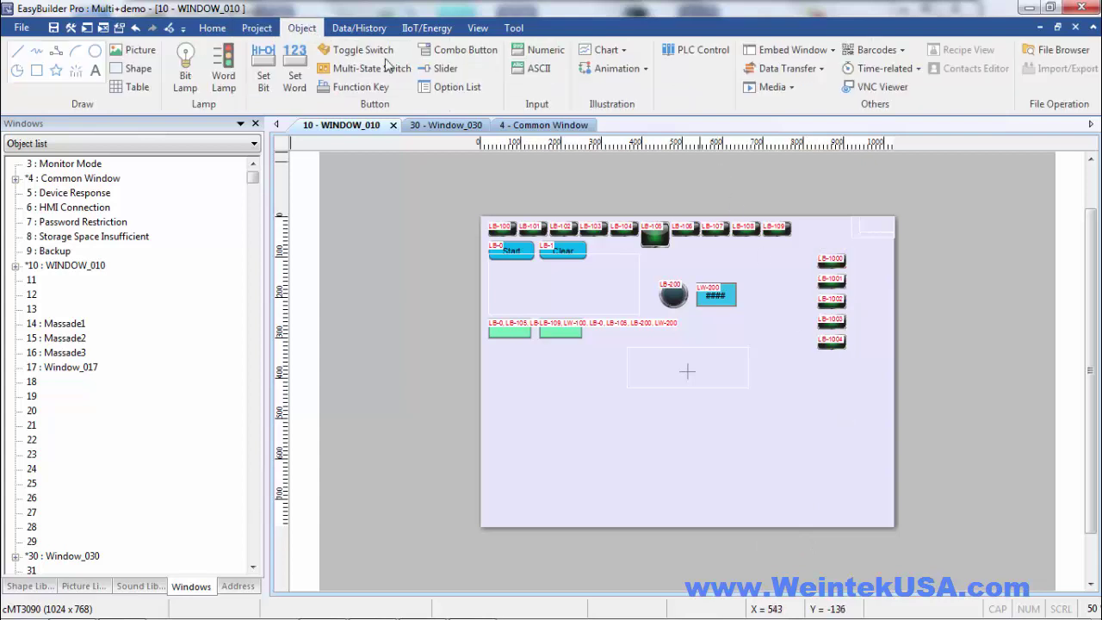
click(368, 91)
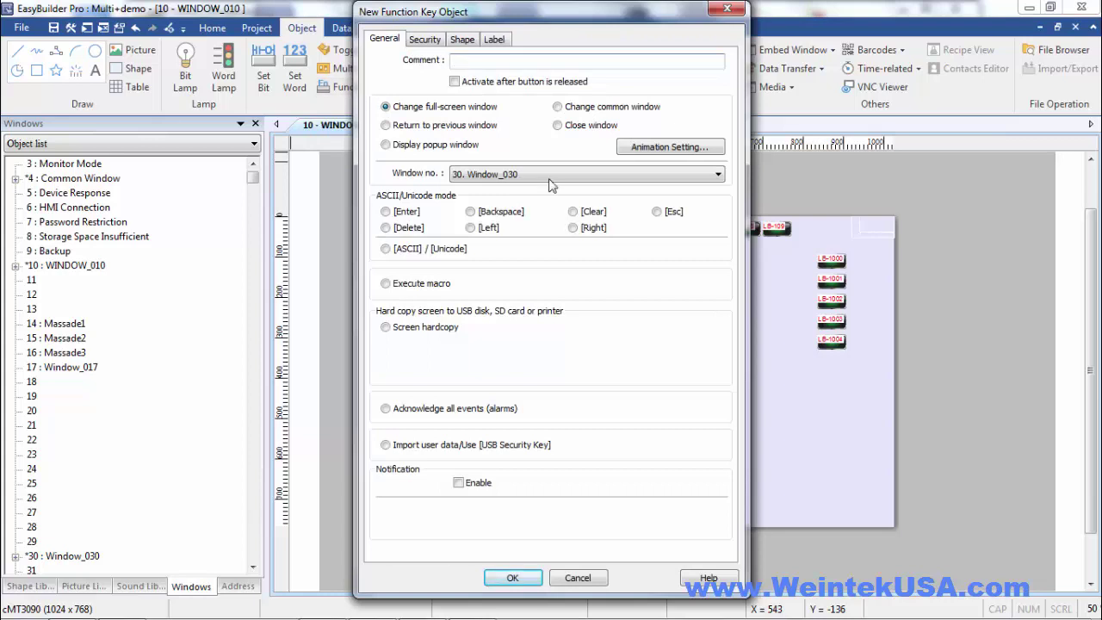
click(409, 288)
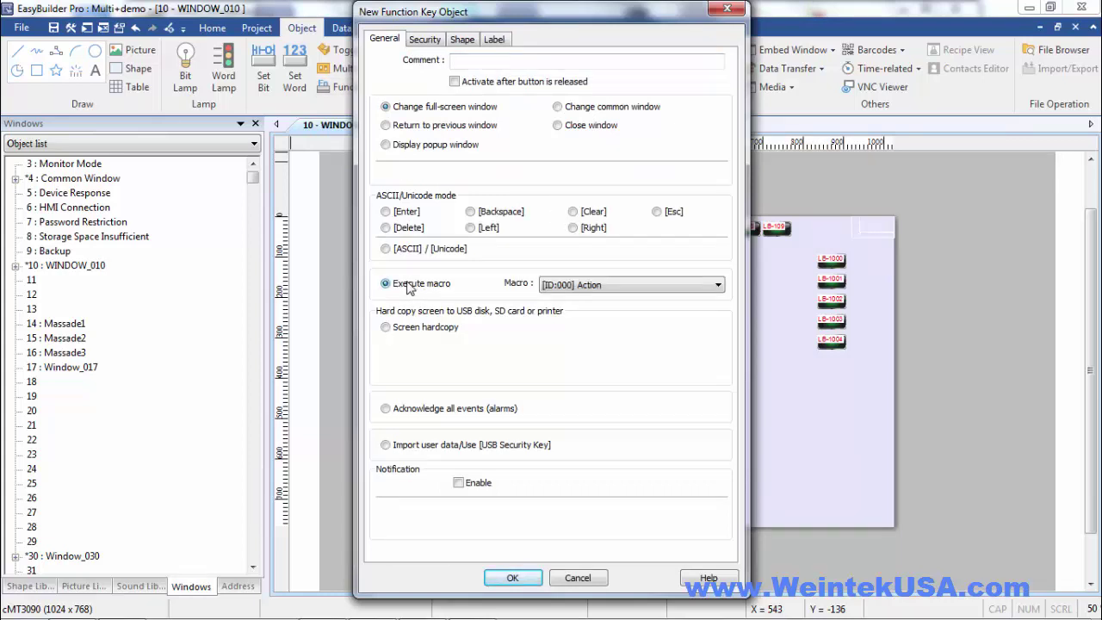
click(572, 286)
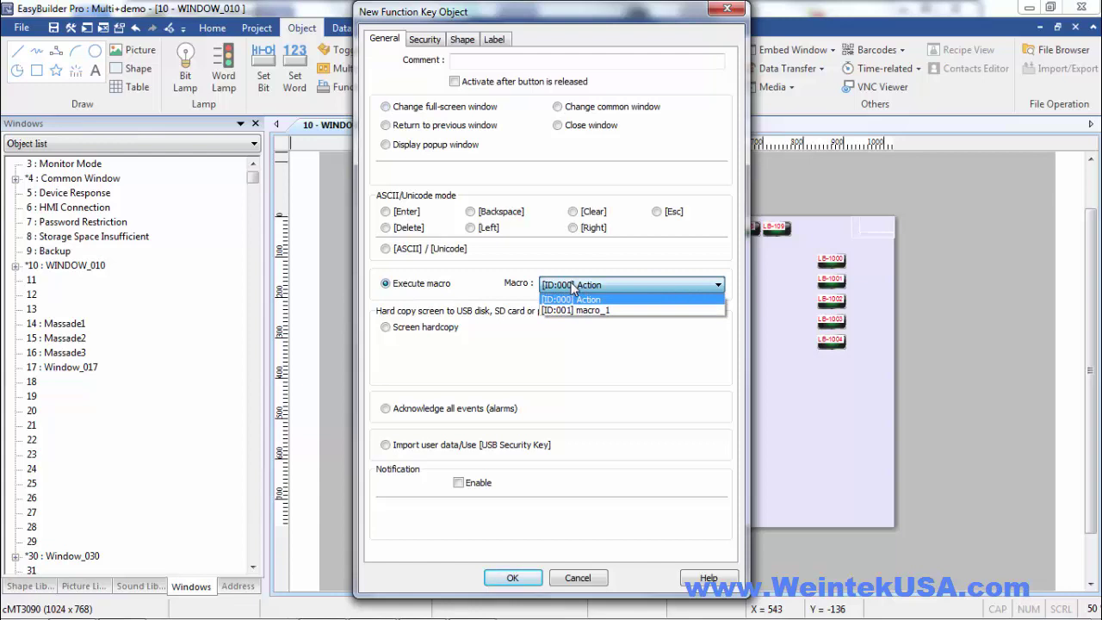
click(577, 310)
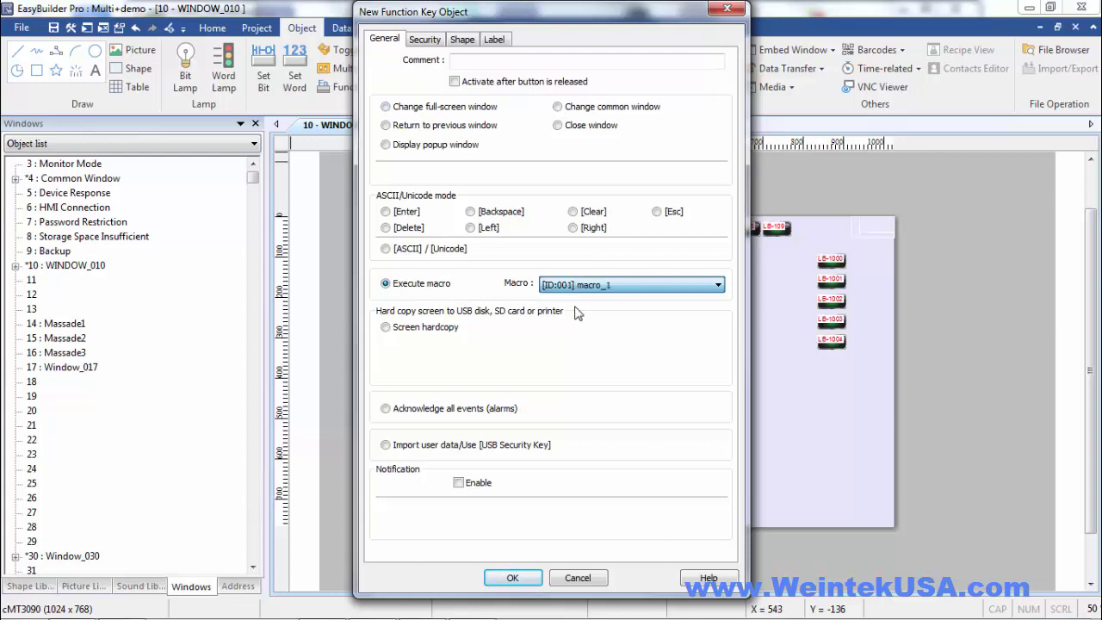
click(507, 578)
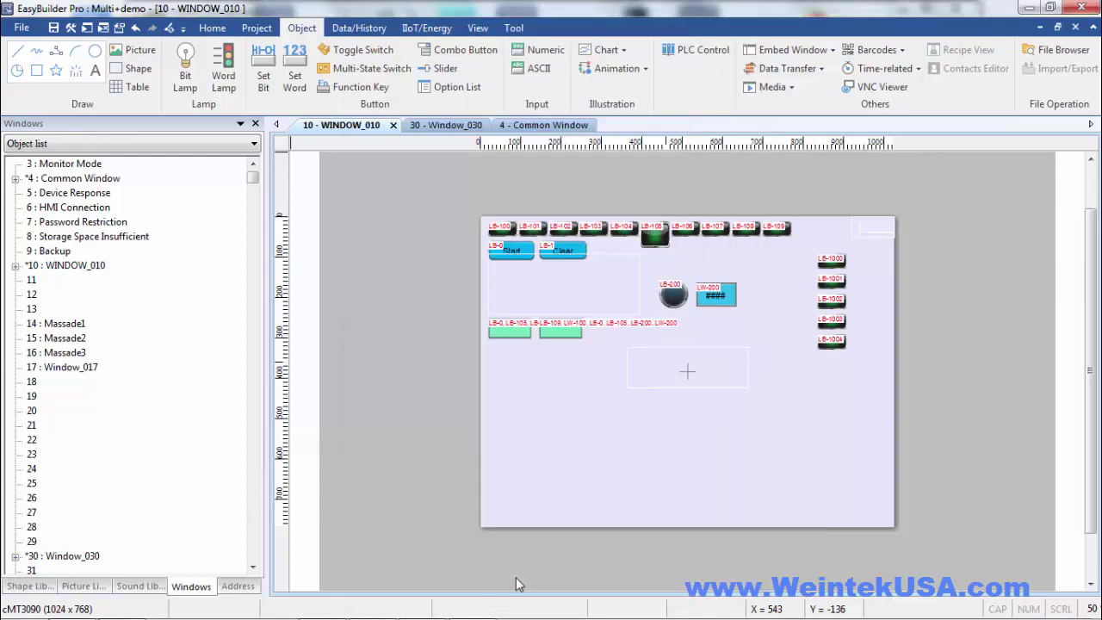
click(766, 260)
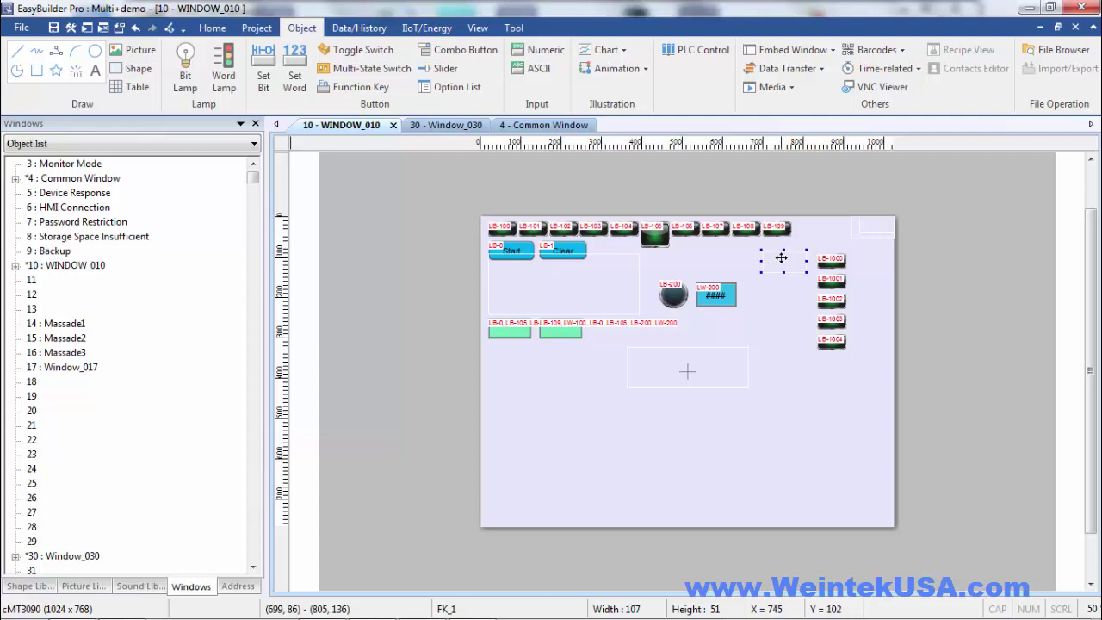
Give function key FK_1 the green button picture via Use picture on the Shape tab.
double_click(780, 257)
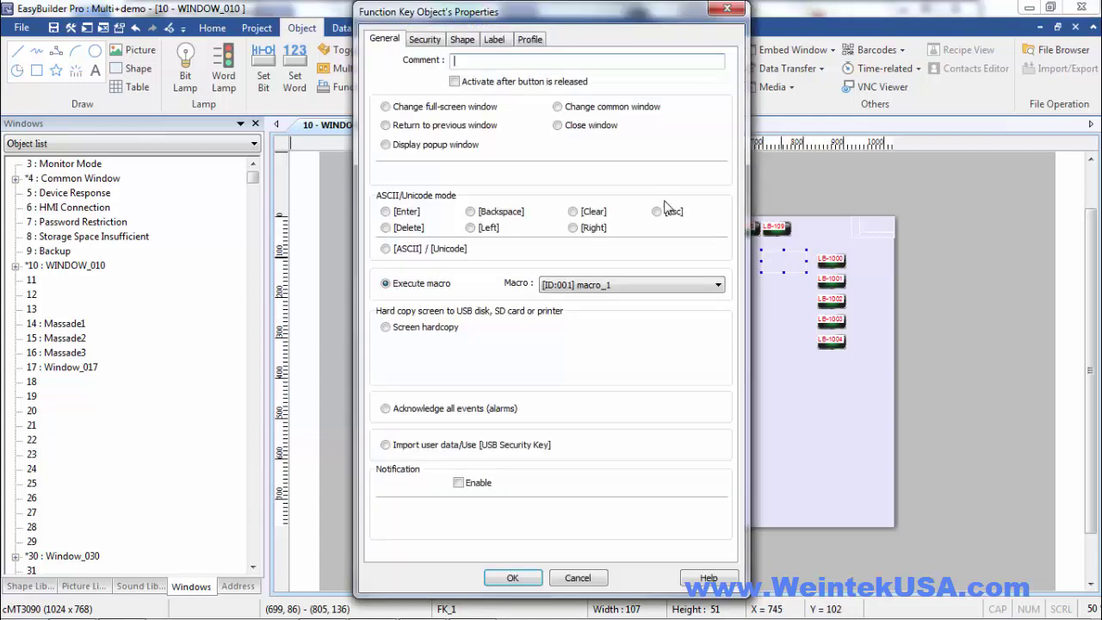
click(464, 41)
click(614, 241)
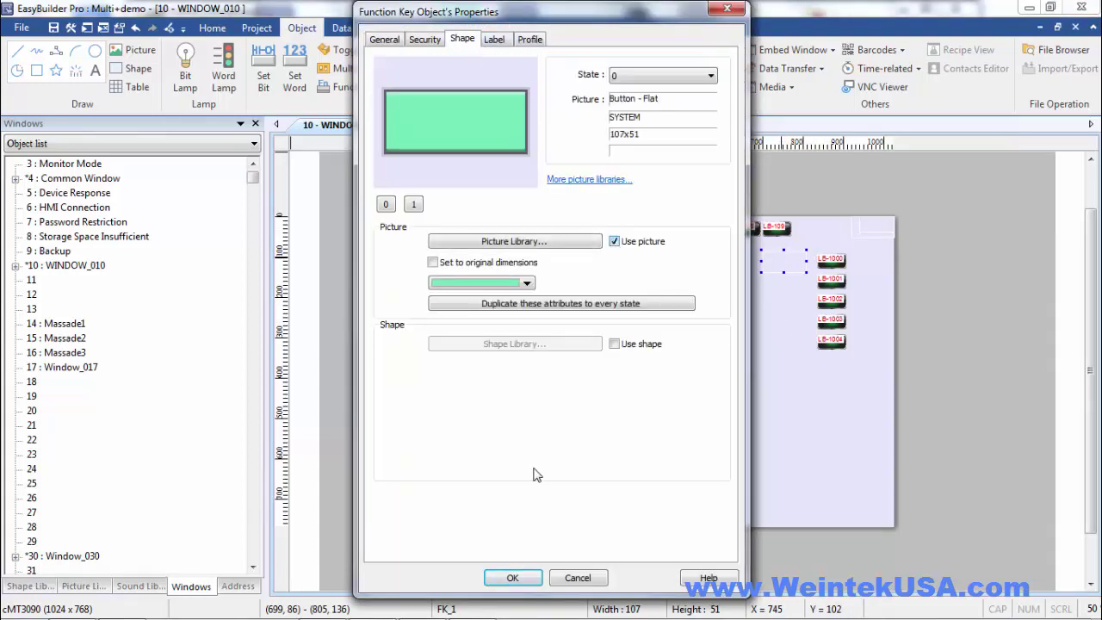
click(515, 578)
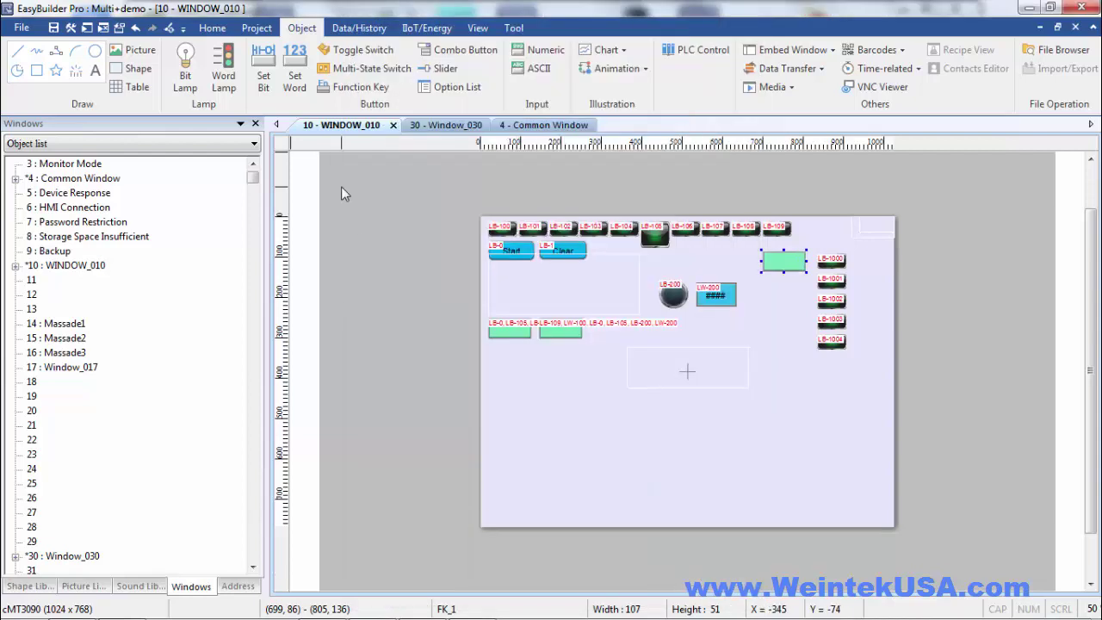
Compile and launch offline simulation, then press FK_1 to light lamps LB-1000 to LB-1004.
click(100, 29)
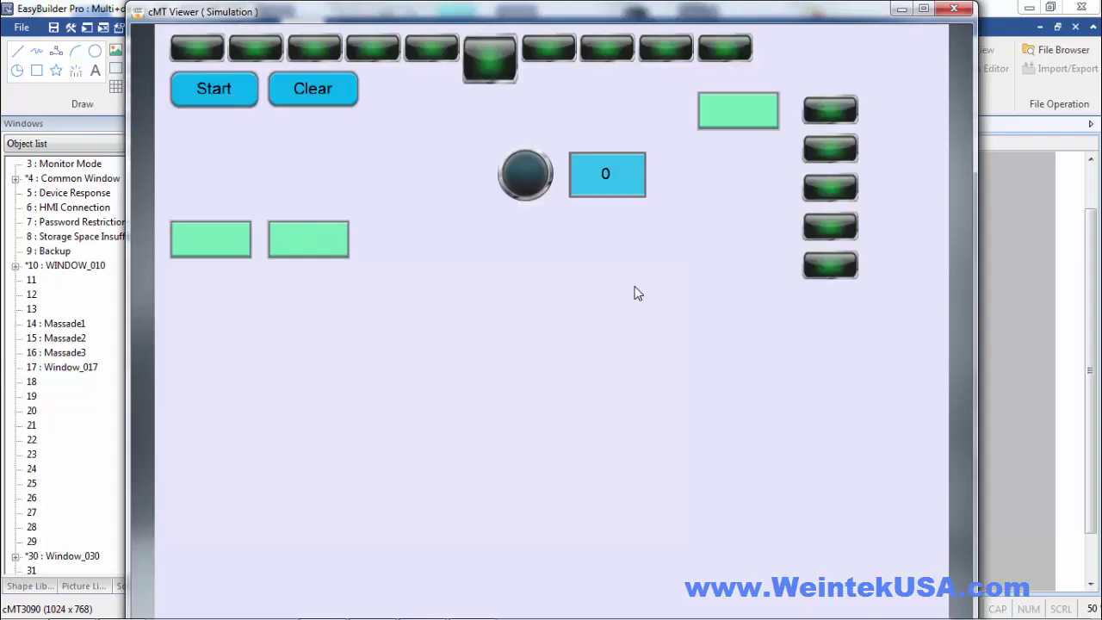
click(705, 115)
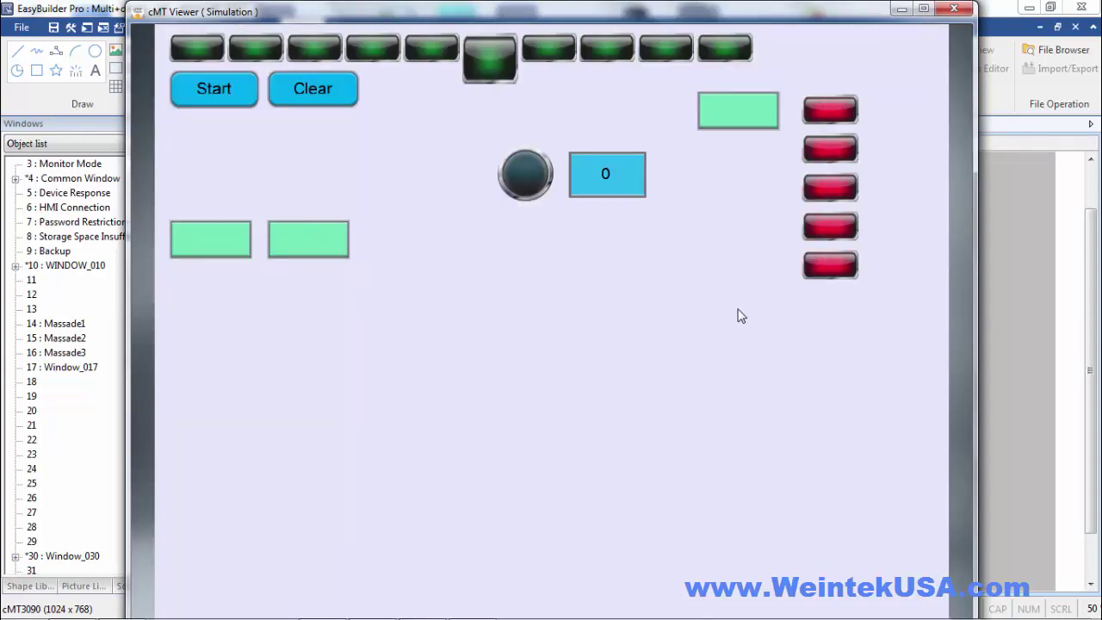